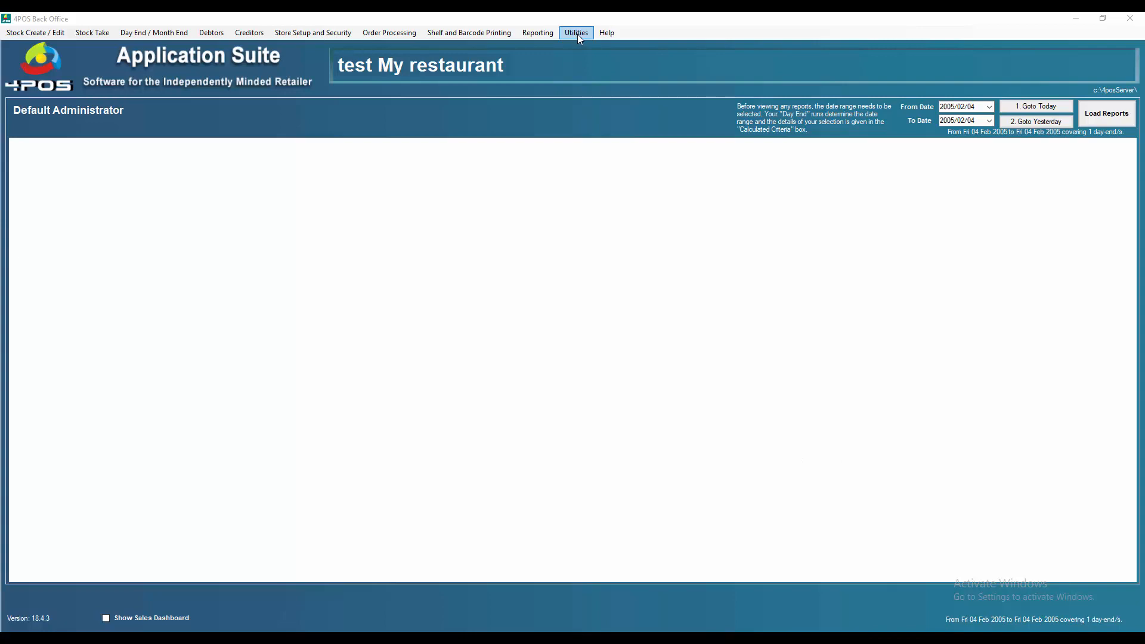
Step: Look through the New Stock Item picker and stock lookup, closing each without changes
click(57, 33)
click(57, 44)
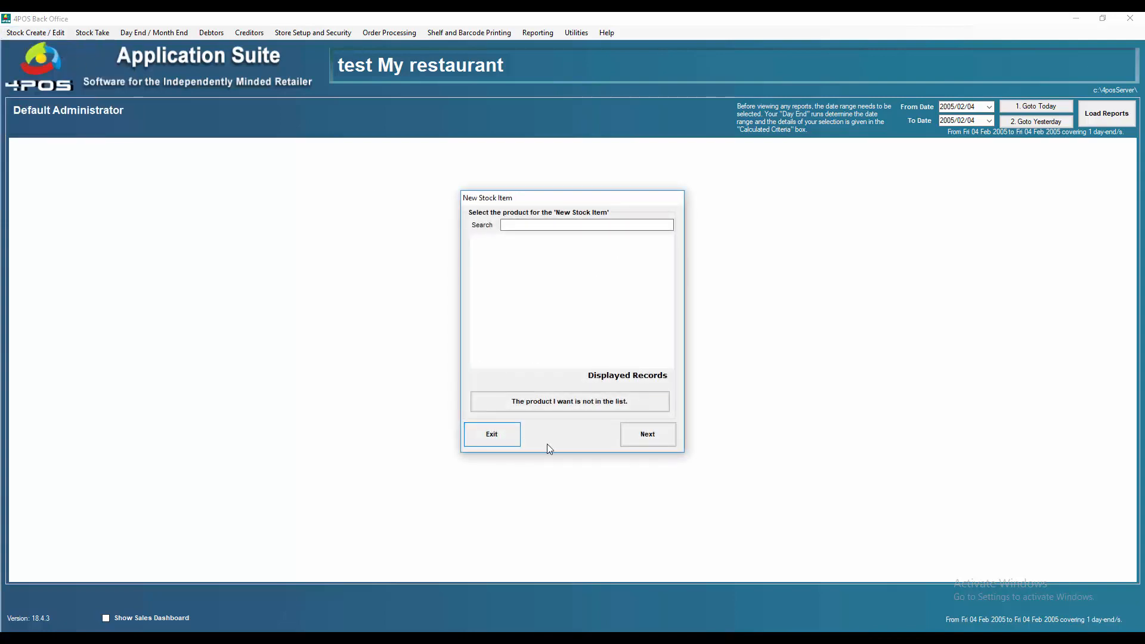
click(512, 438)
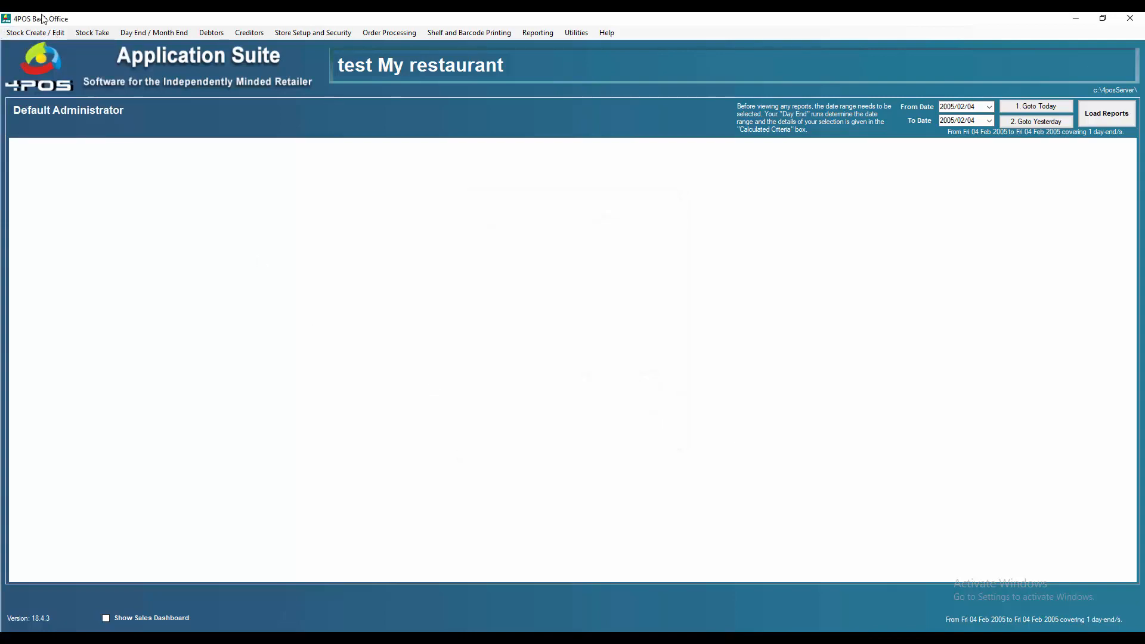
click(33, 35)
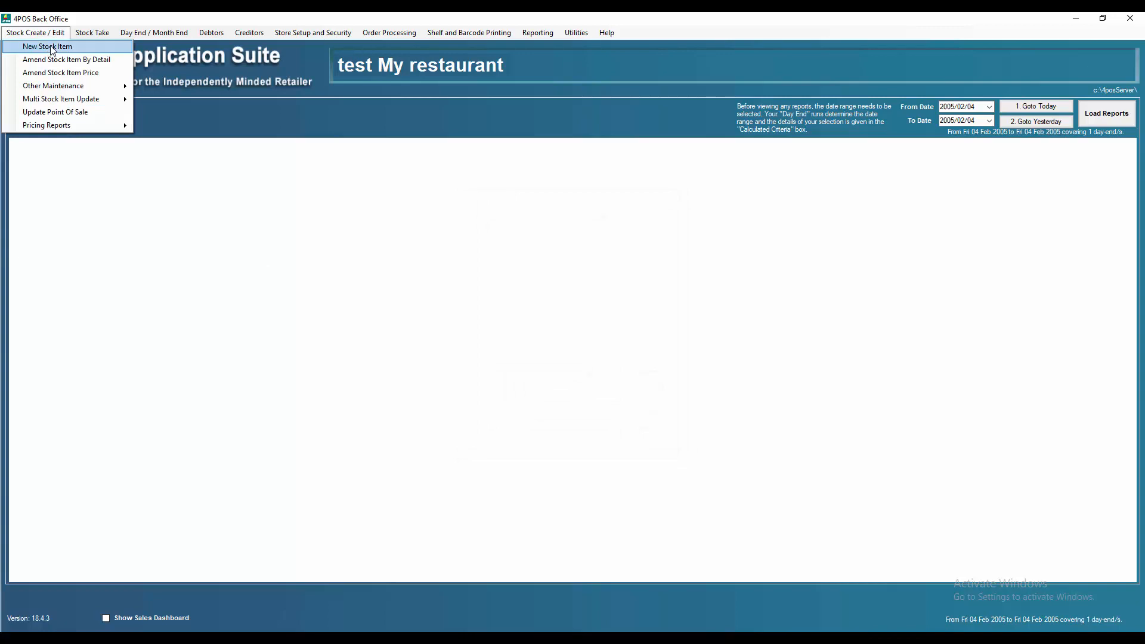
click(52, 46)
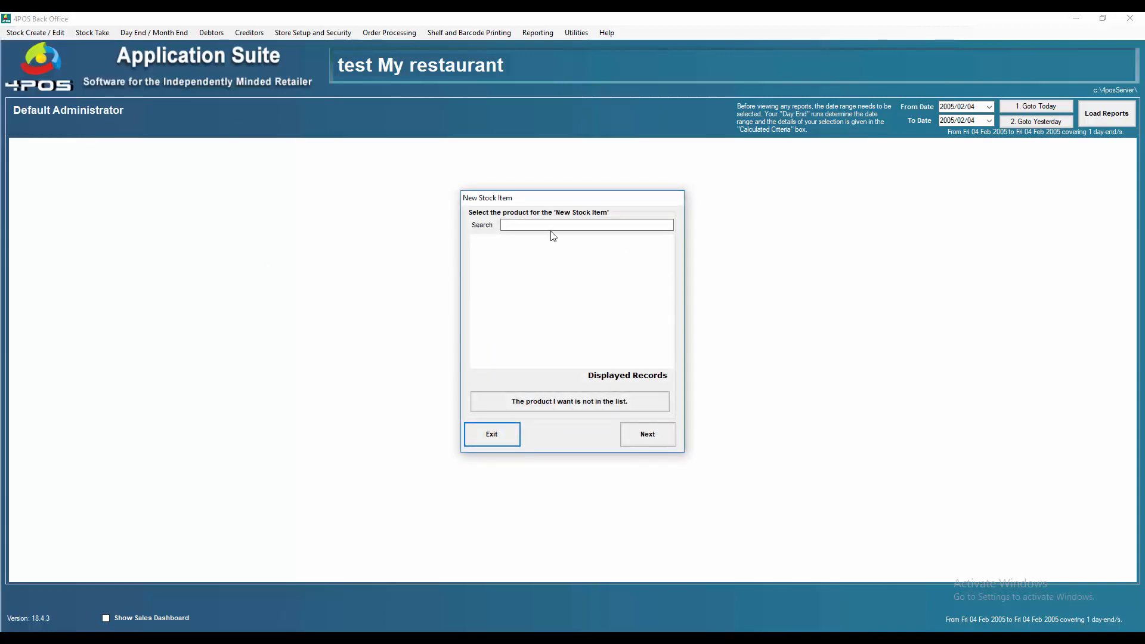
click(494, 443)
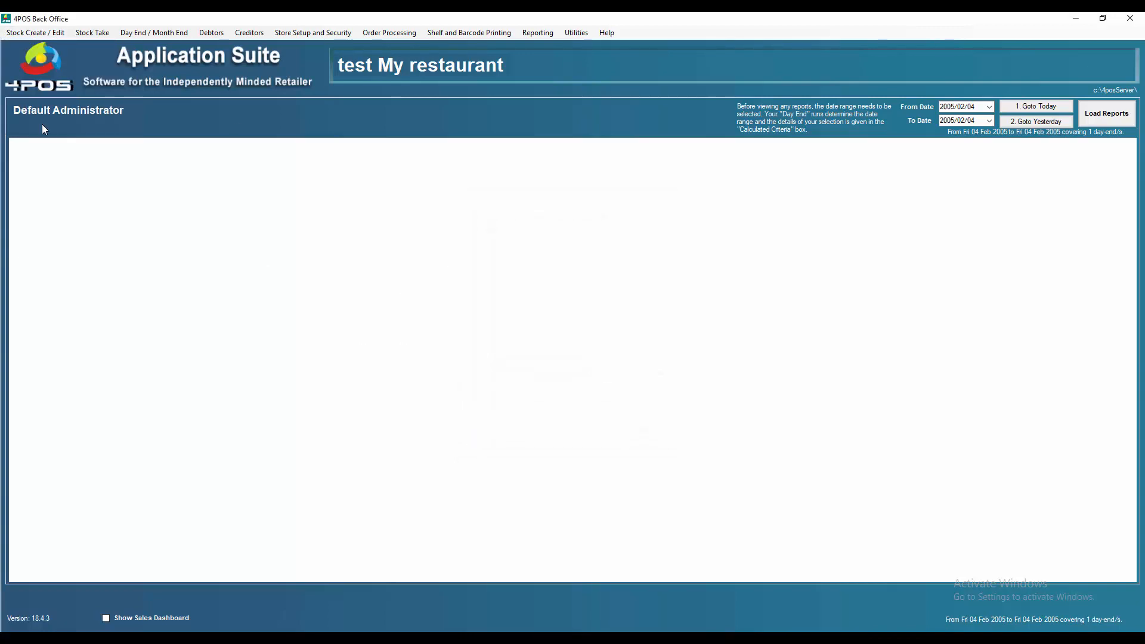
click(33, 37)
click(62, 59)
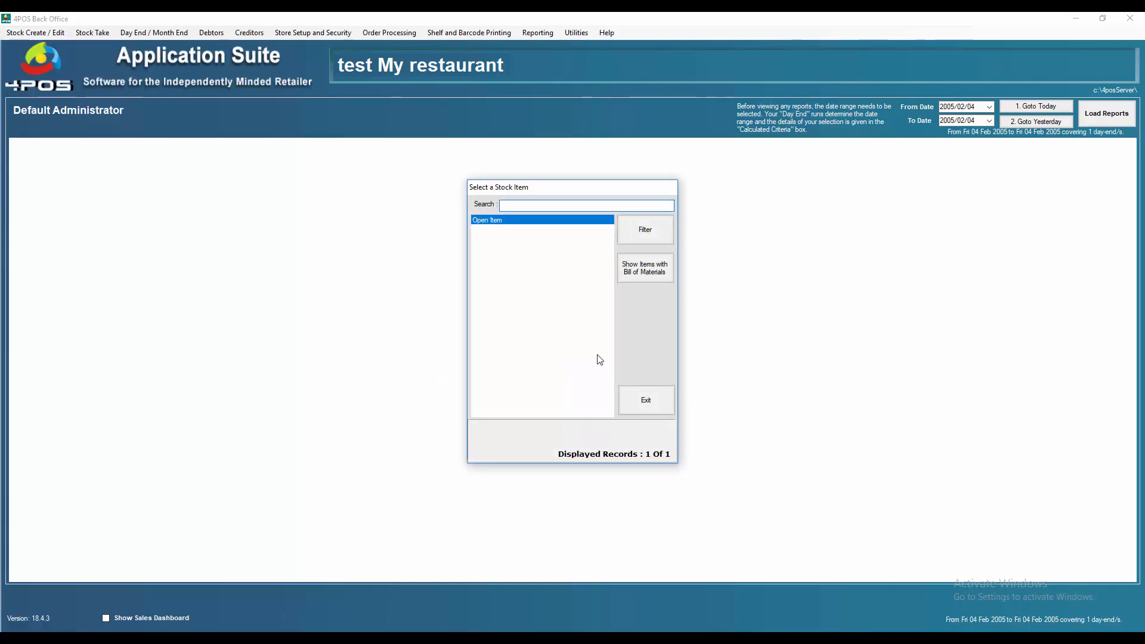
click(668, 401)
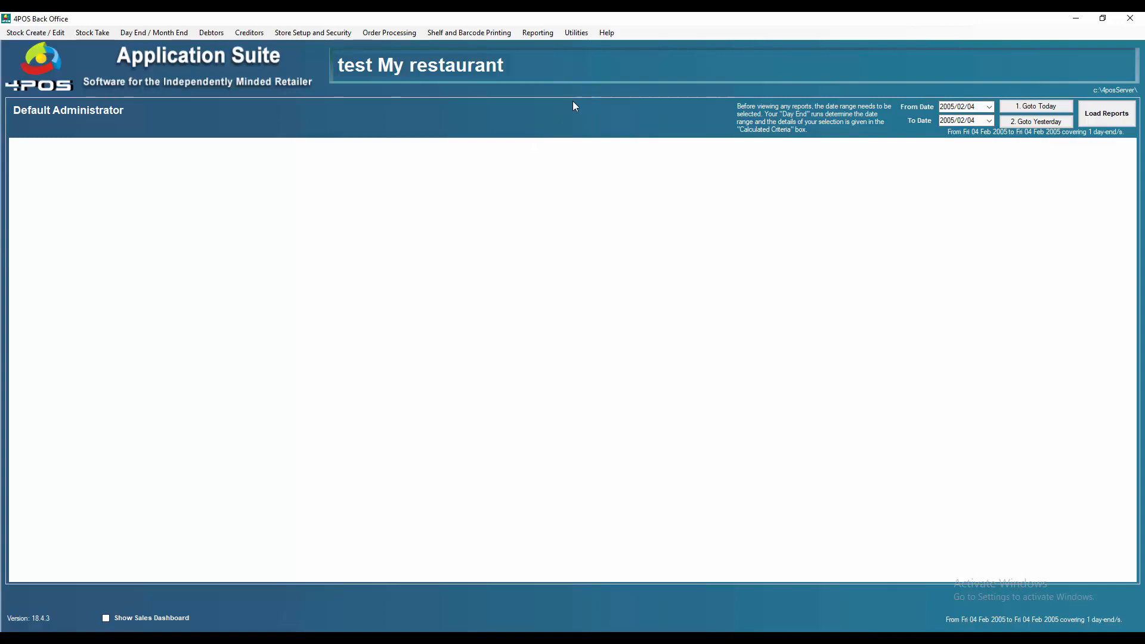
Step: Start the 4POS Preloaded Database Import from Utilities and enter the authorization password
click(578, 33)
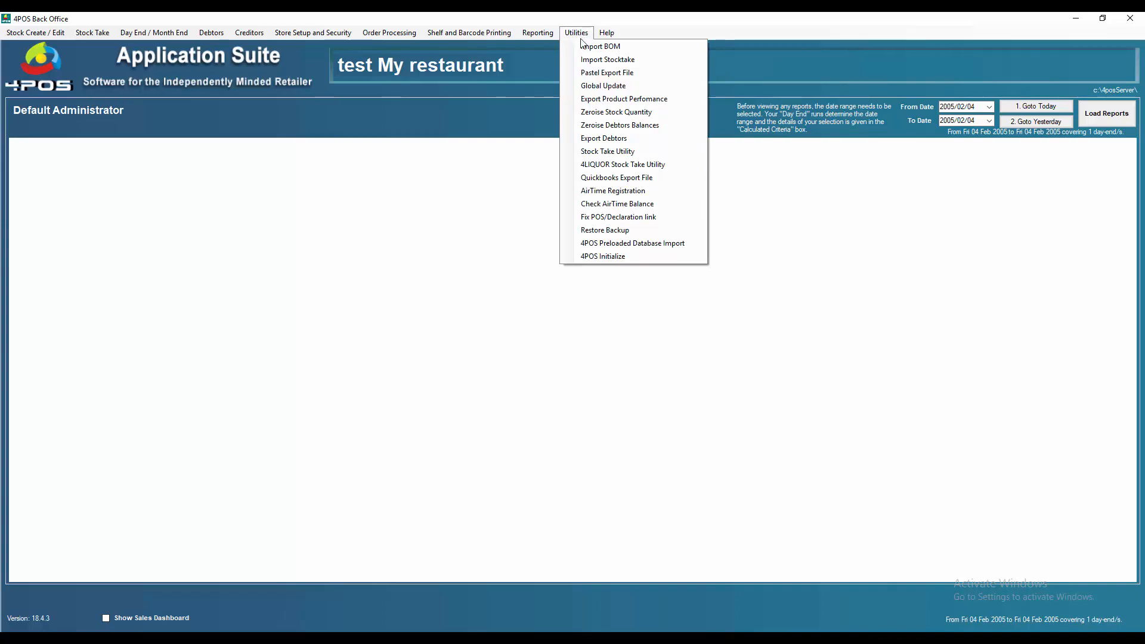
click(650, 245)
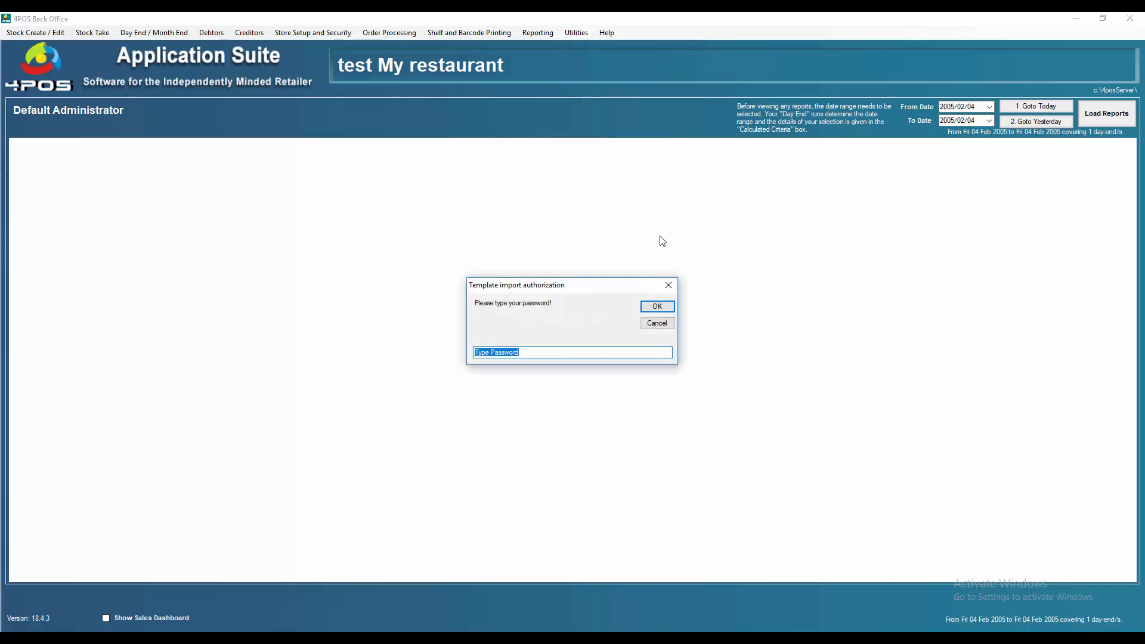
key(Return)
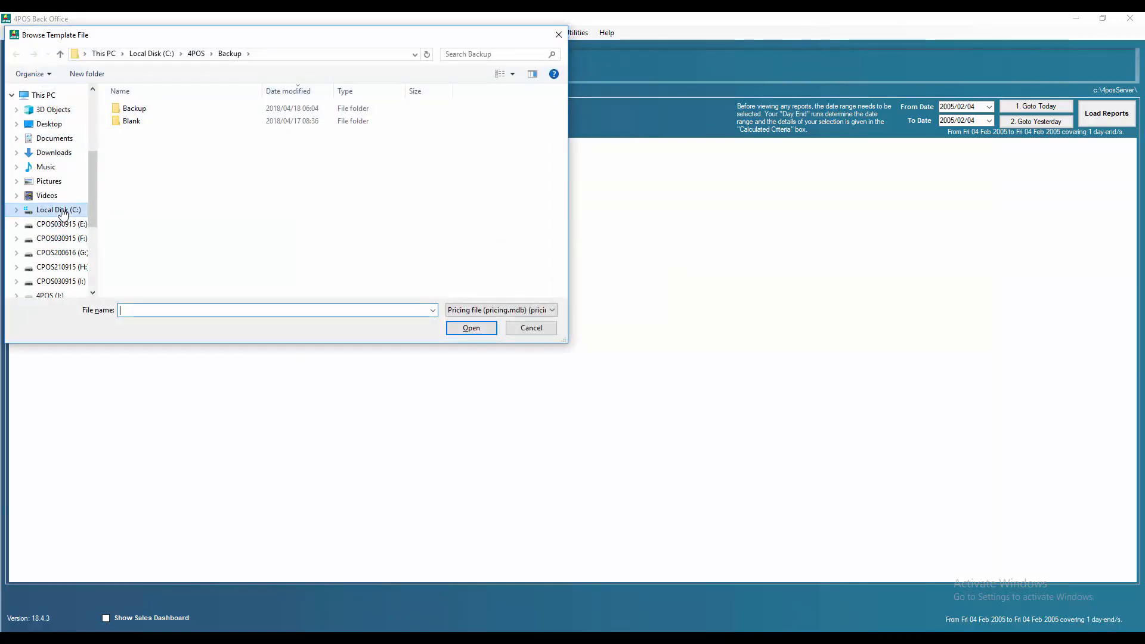
Step: Browse to G:\DVD4POS\4POSDatabases\4POSBottlestore and import pricing.mdb as the template
click(16, 209)
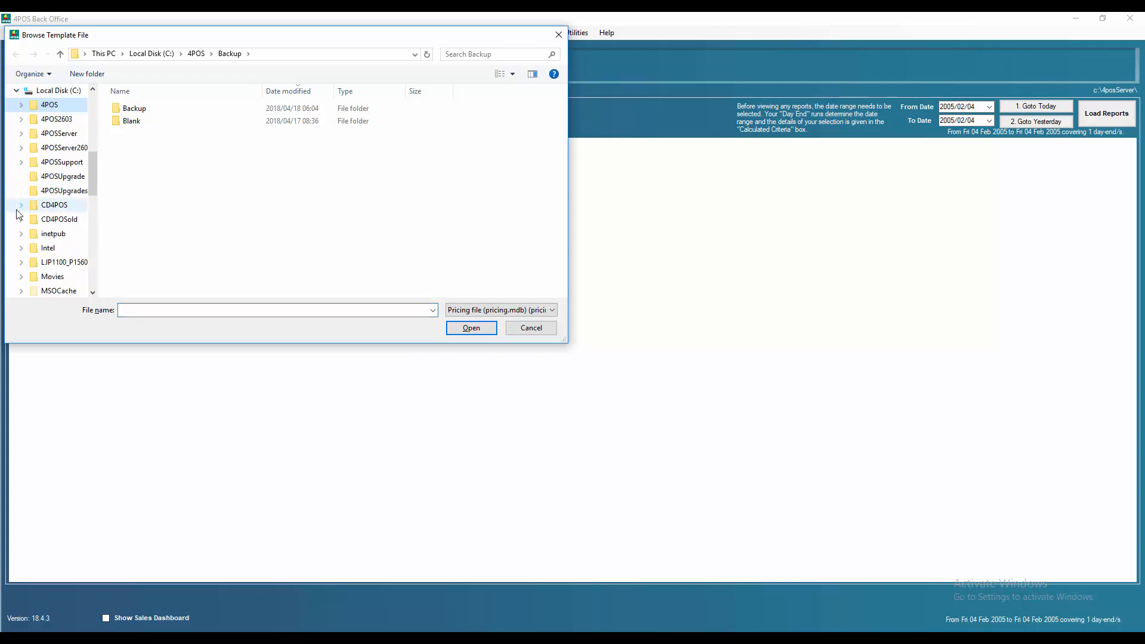
click(16, 90)
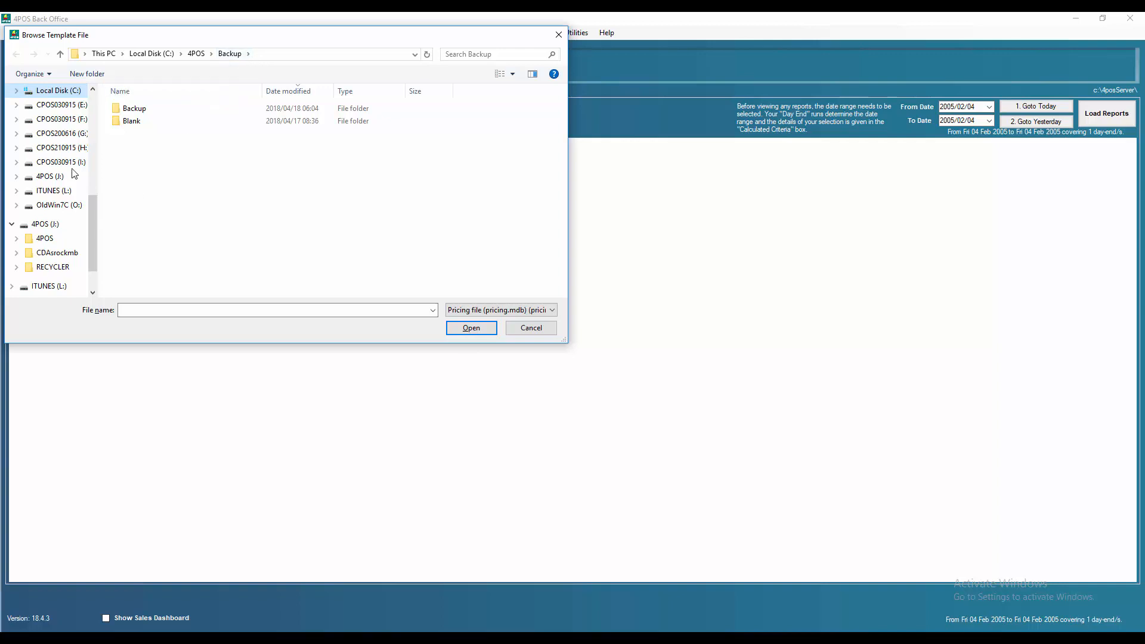
click(69, 134)
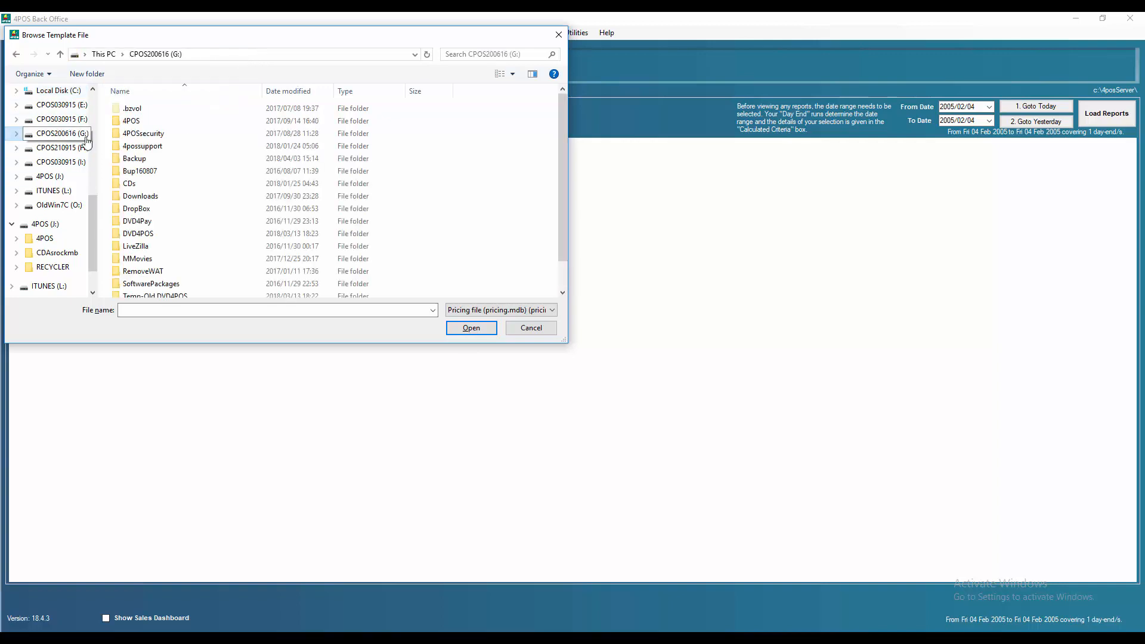
double_click(144, 233)
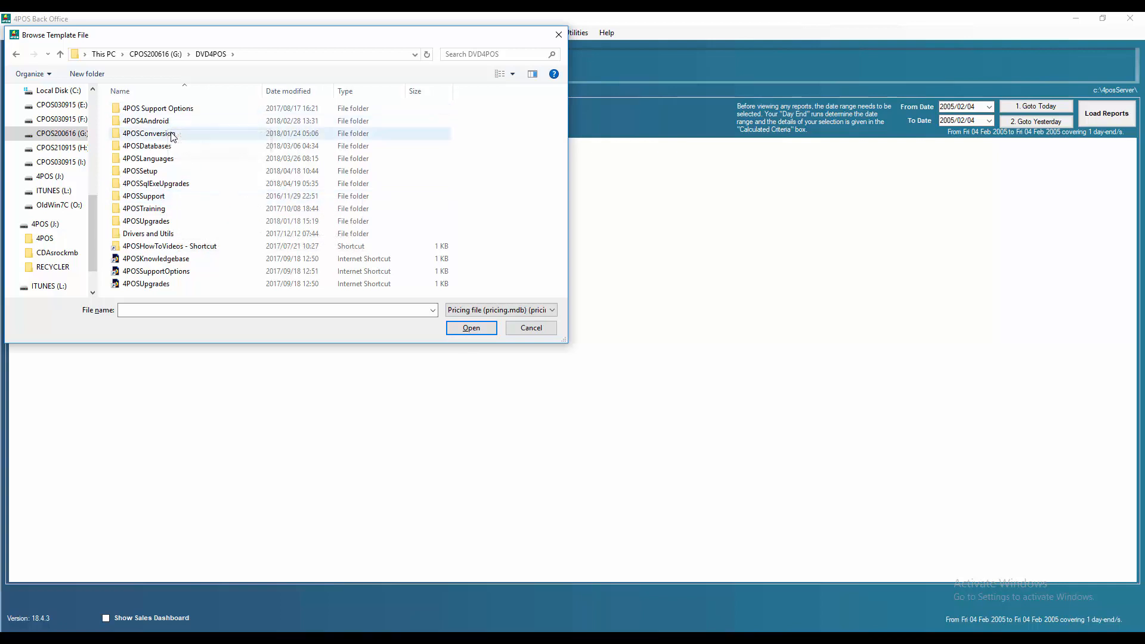
double_click(159, 146)
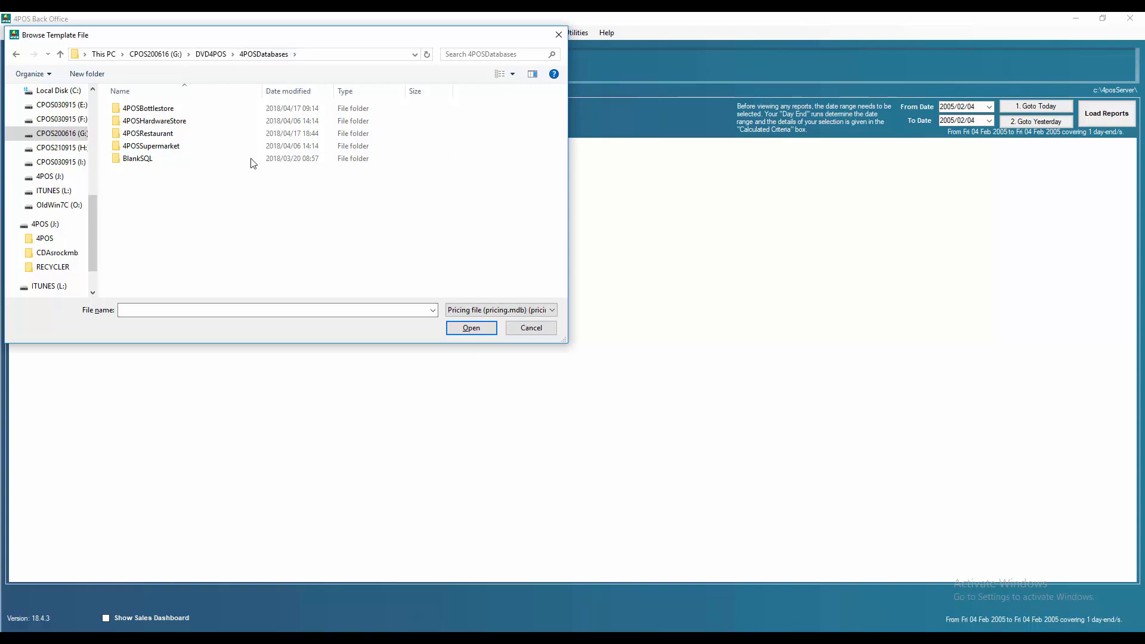
double_click(157, 112)
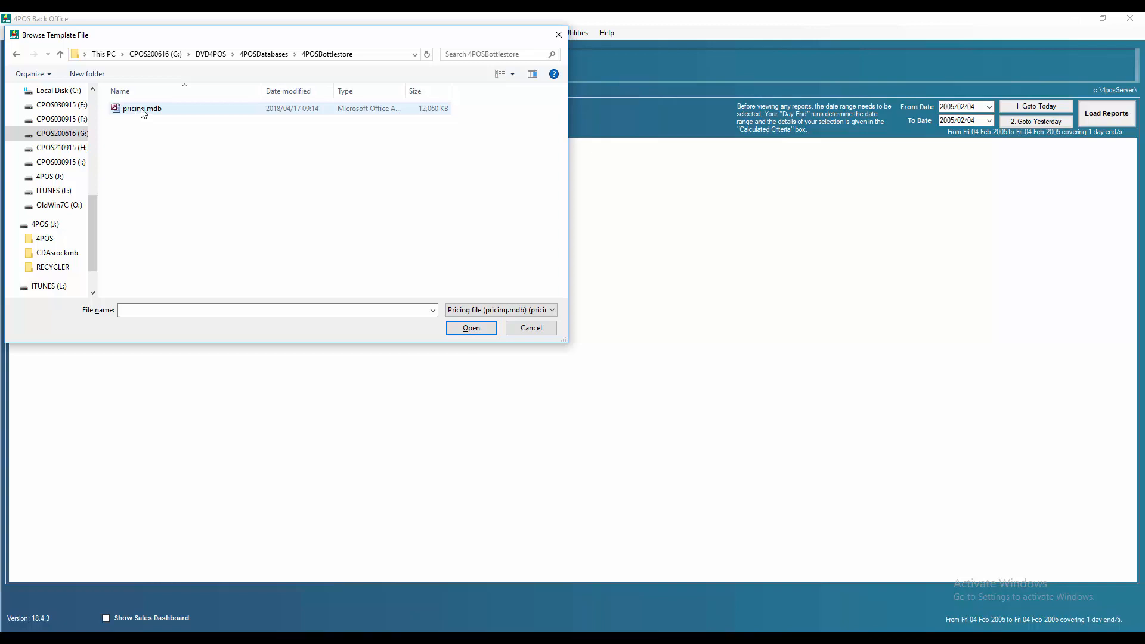
double_click(142, 109)
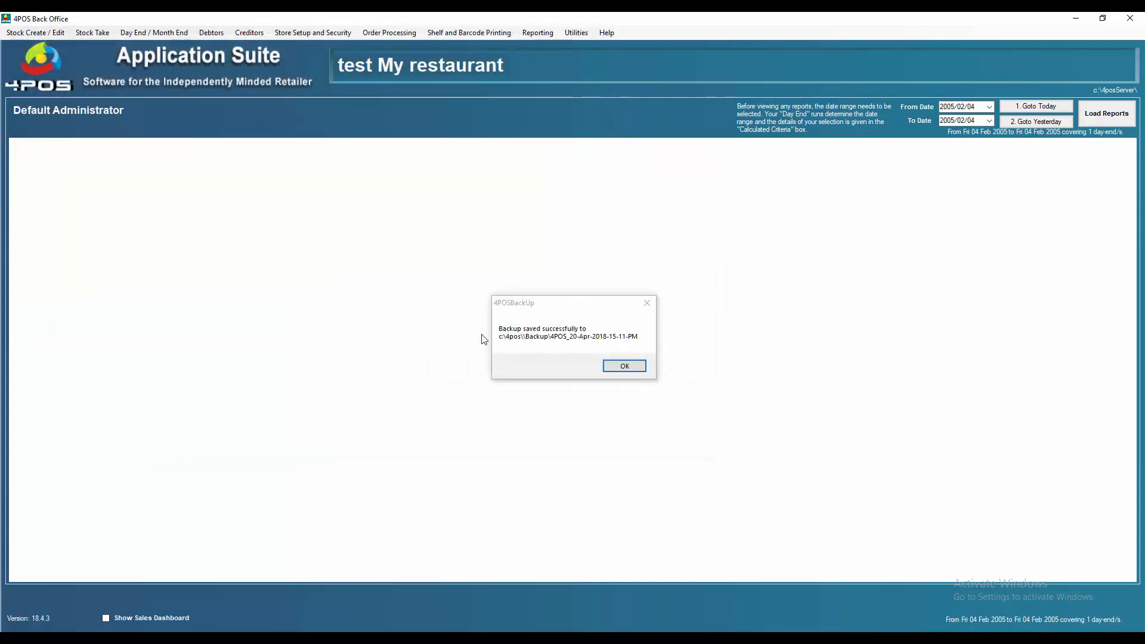
Step: Acknowledge the backup message, let the import finish, and confirm 'Please Open BackOffice!'
click(625, 367)
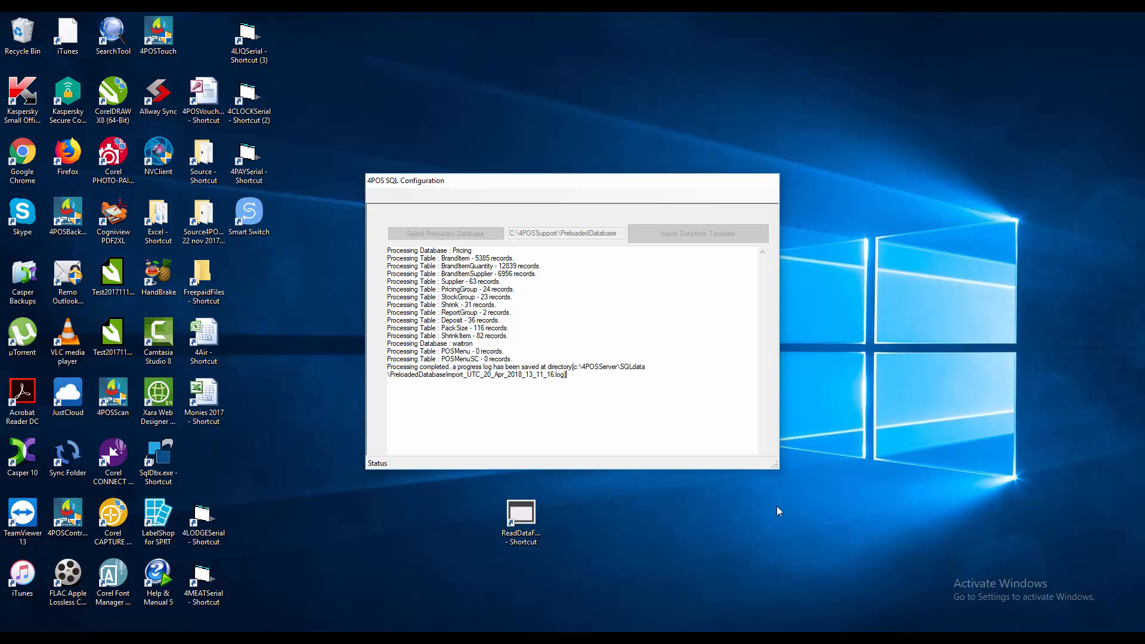
click(805, 638)
click(828, 605)
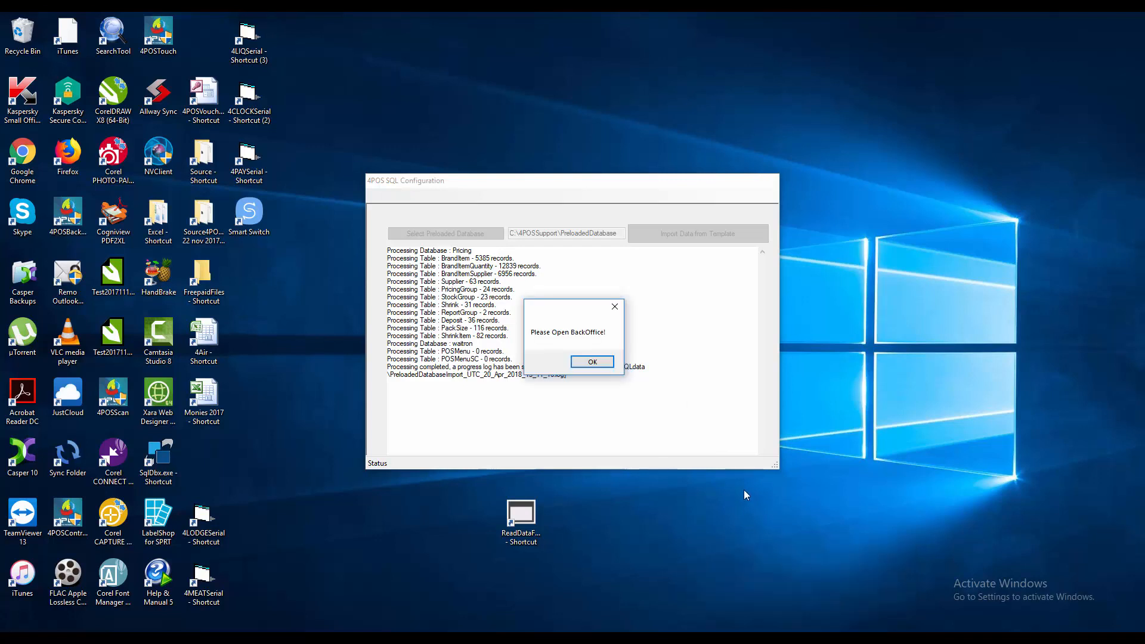
click(593, 363)
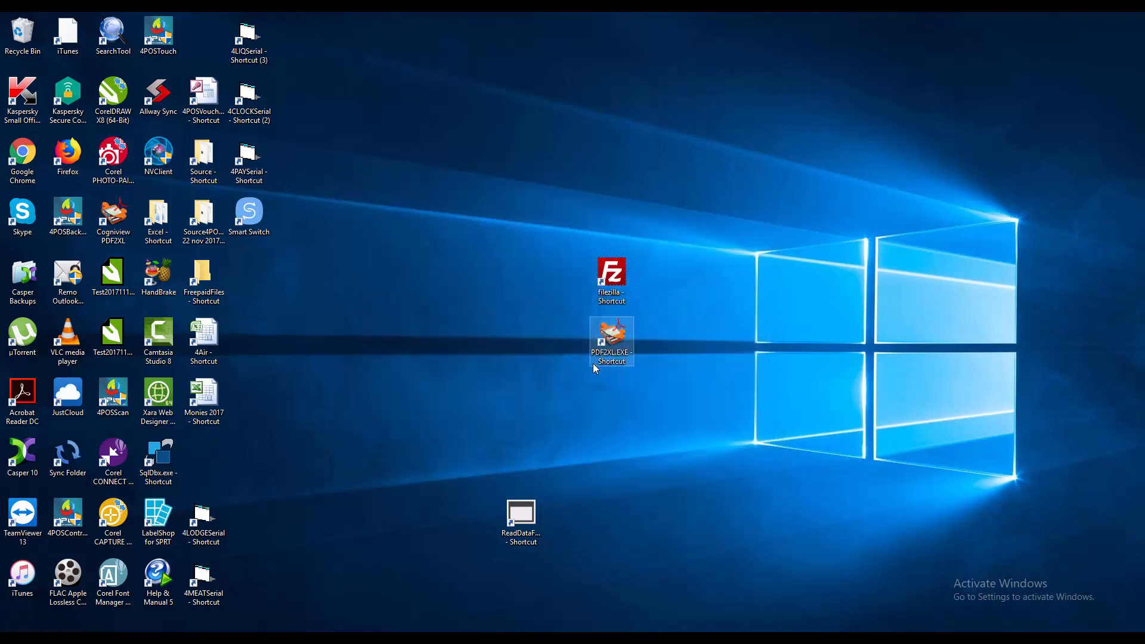
Step: Launch 4POS Back Office from the Start menu and log in to test My restaurant
click(14, 639)
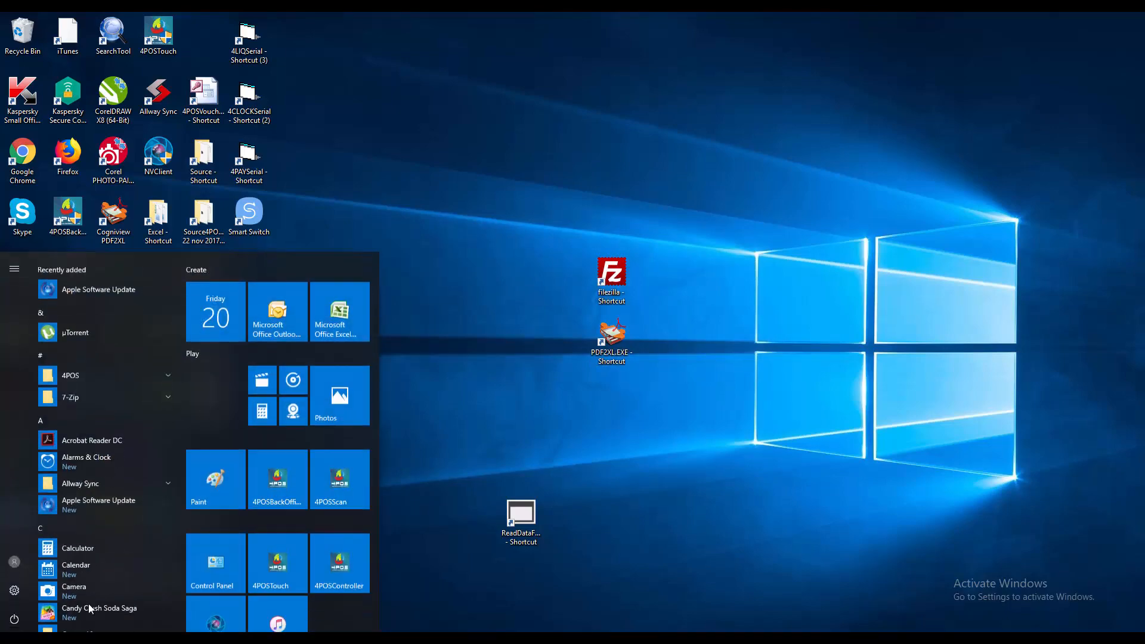
click(280, 476)
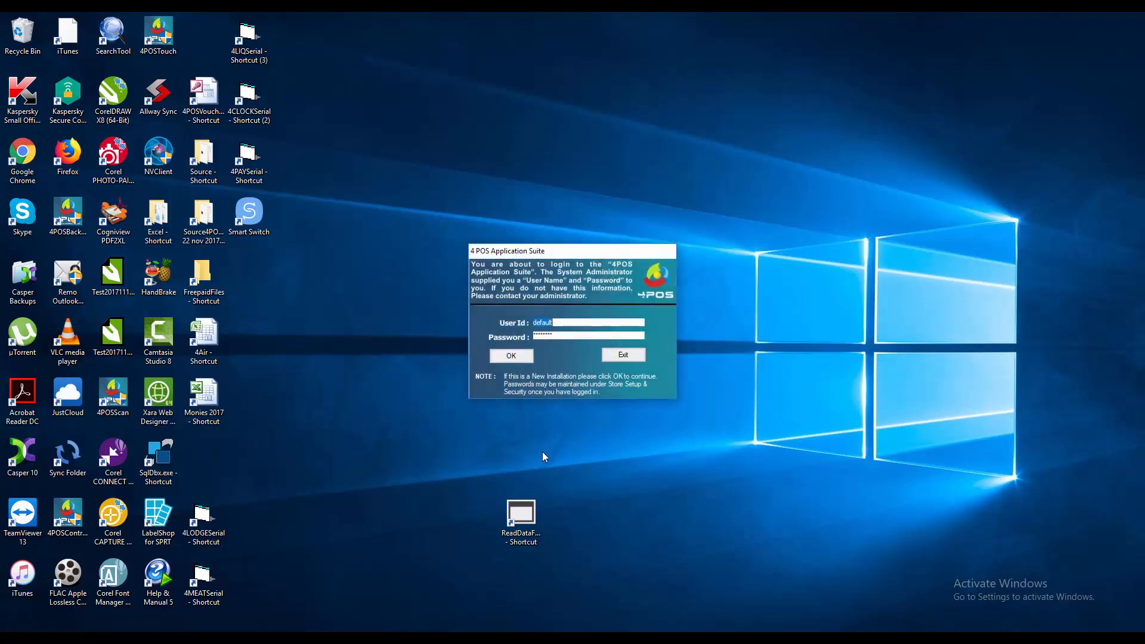
key(Return)
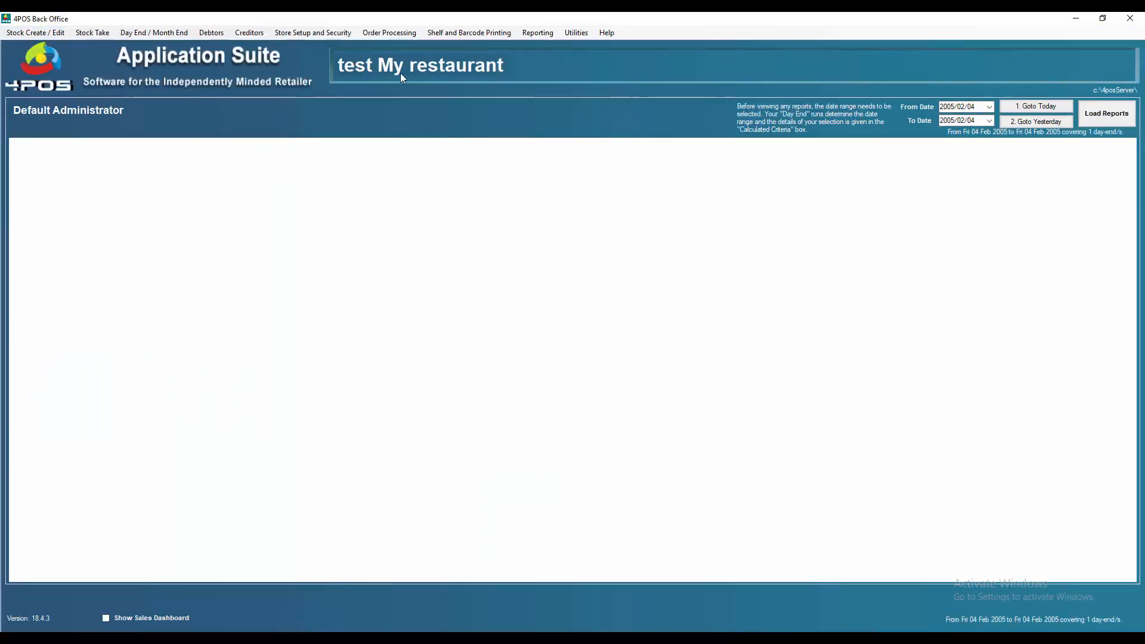
Step: Create a 100 Pipers Whisky 750ml stock item, accepting its details, barcodes and 55.99 price
click(43, 35)
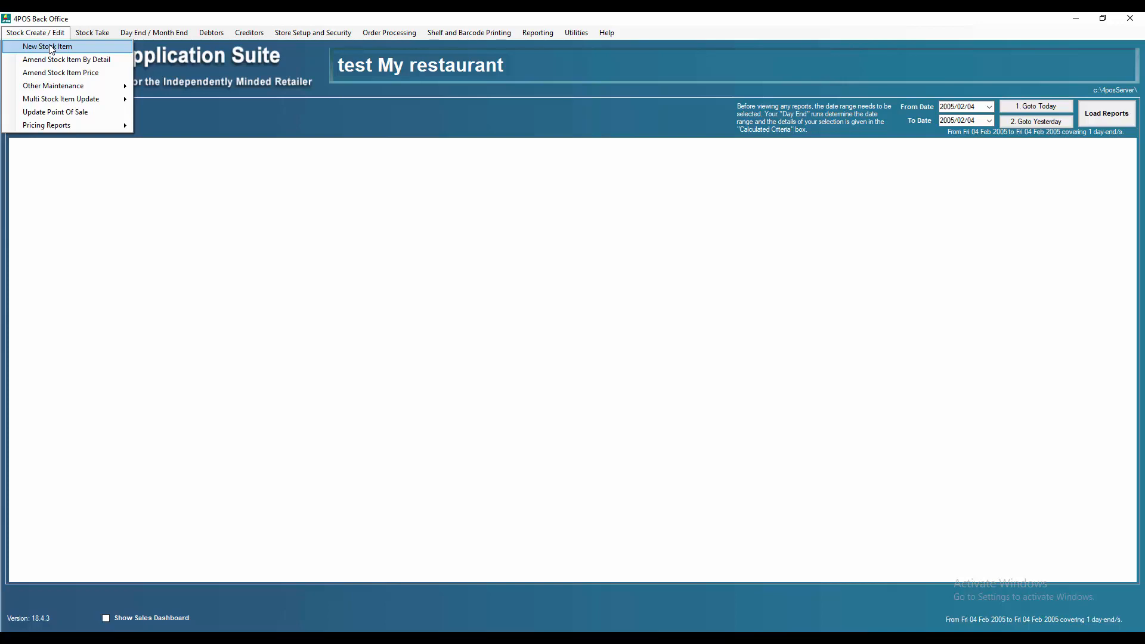
click(51, 47)
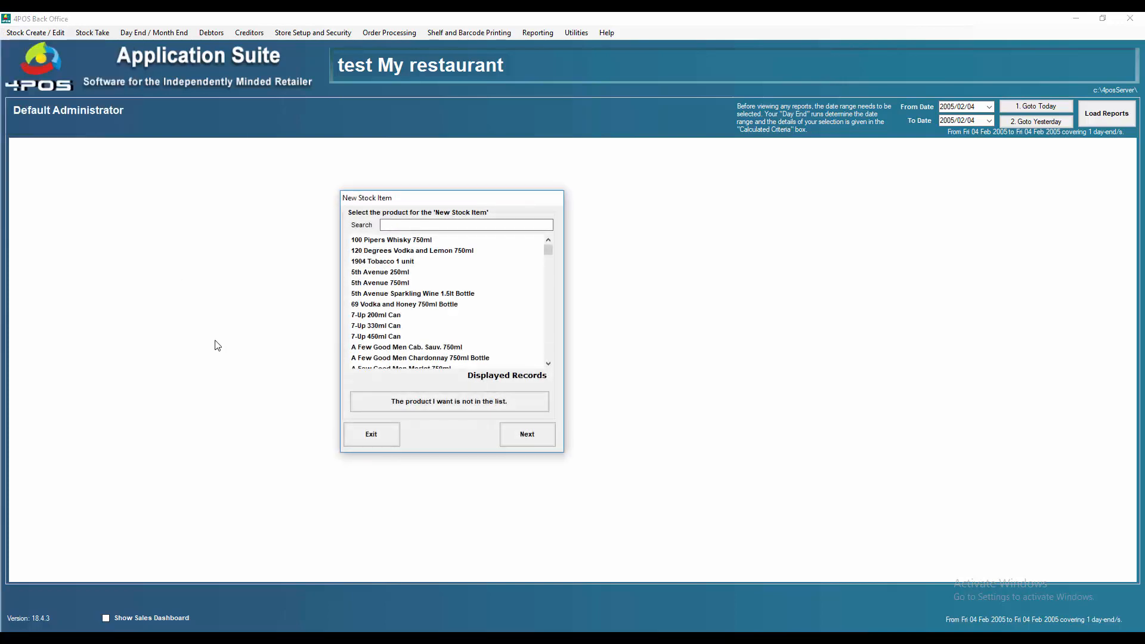
click(368, 242)
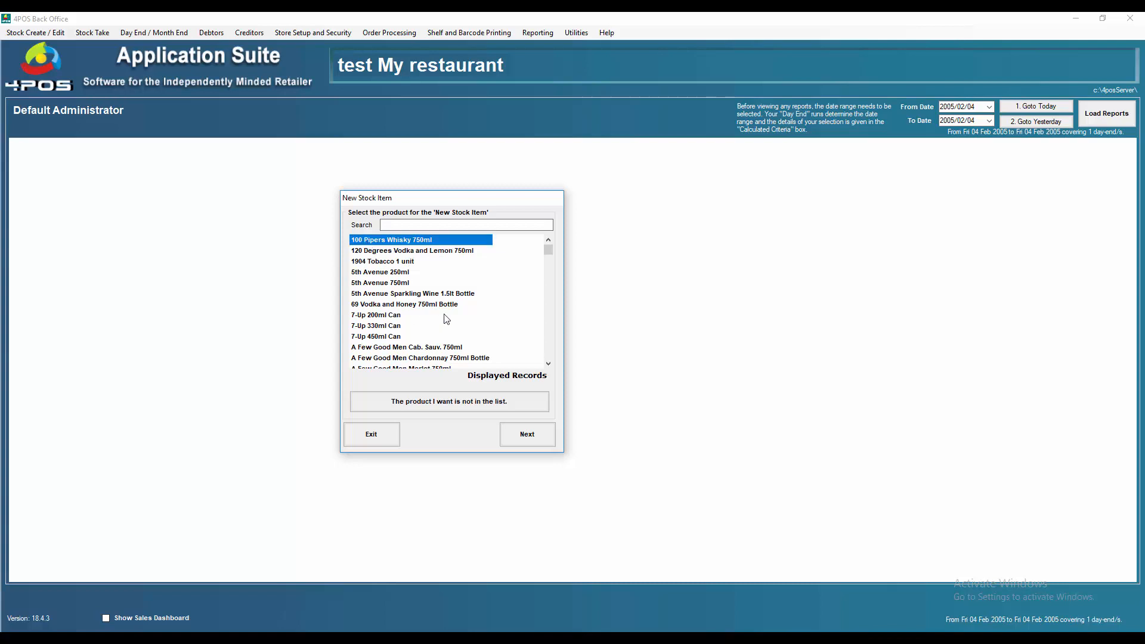
double_click(378, 242)
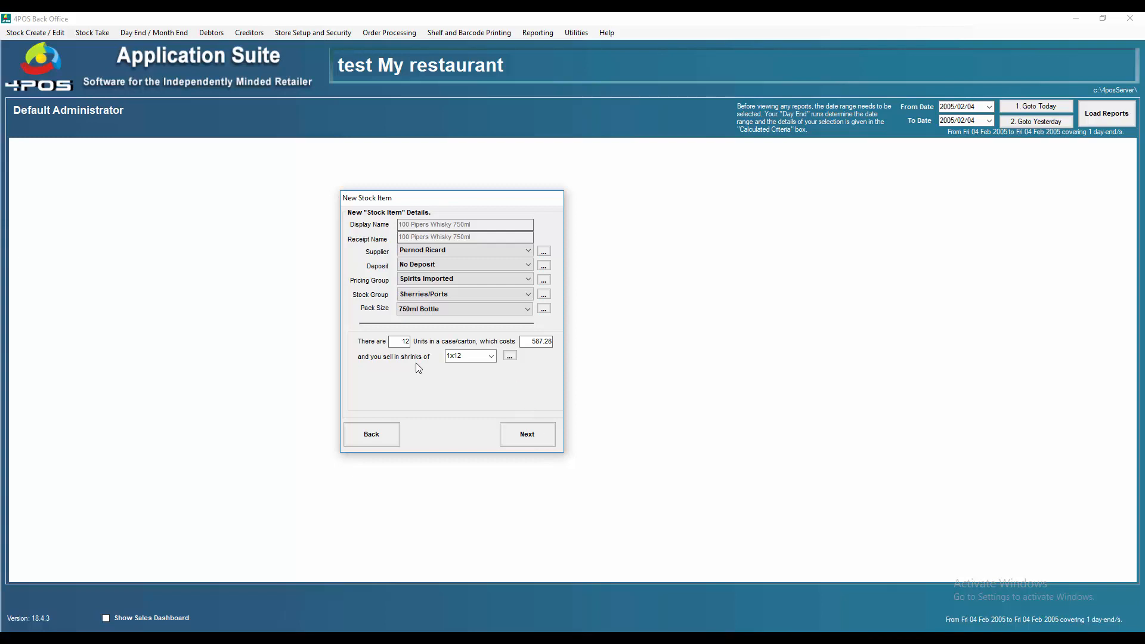
click(523, 441)
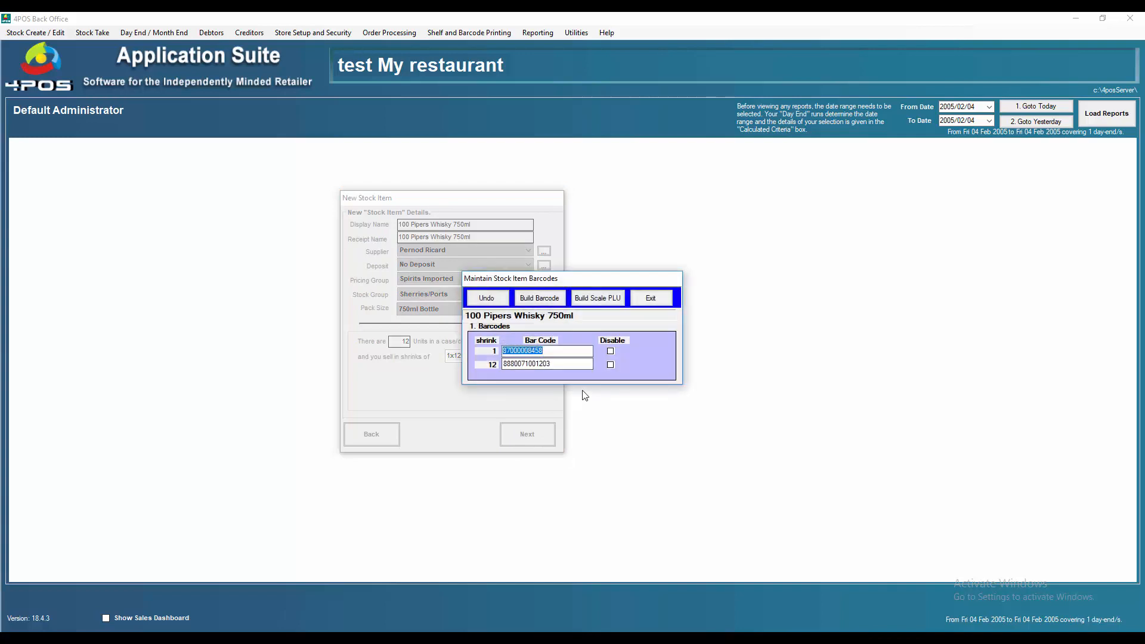
click(651, 299)
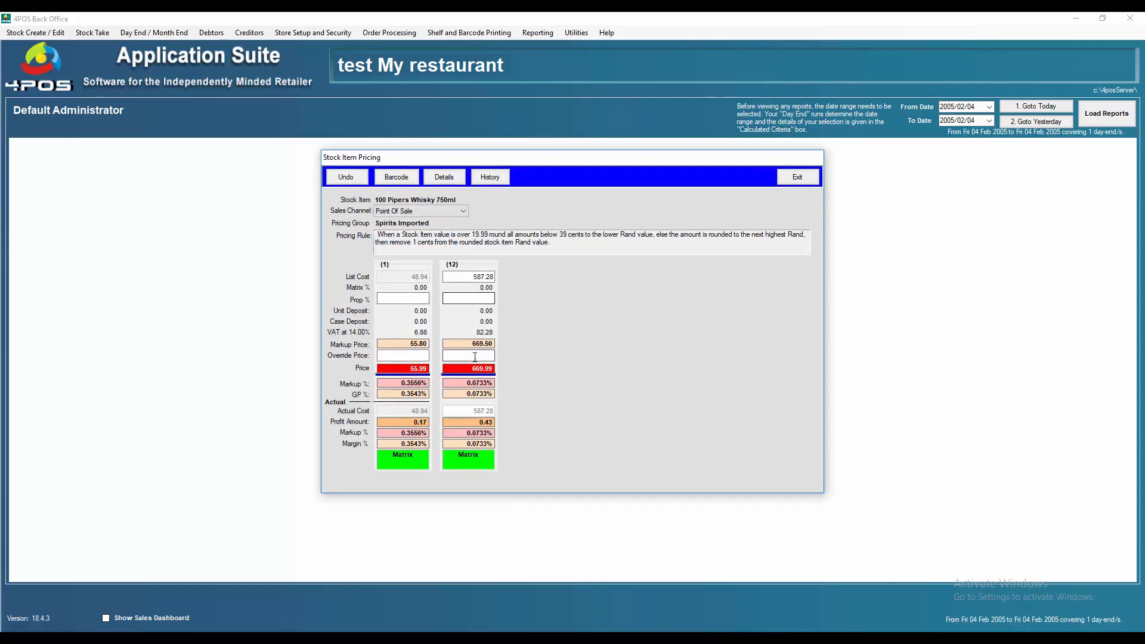
click(444, 178)
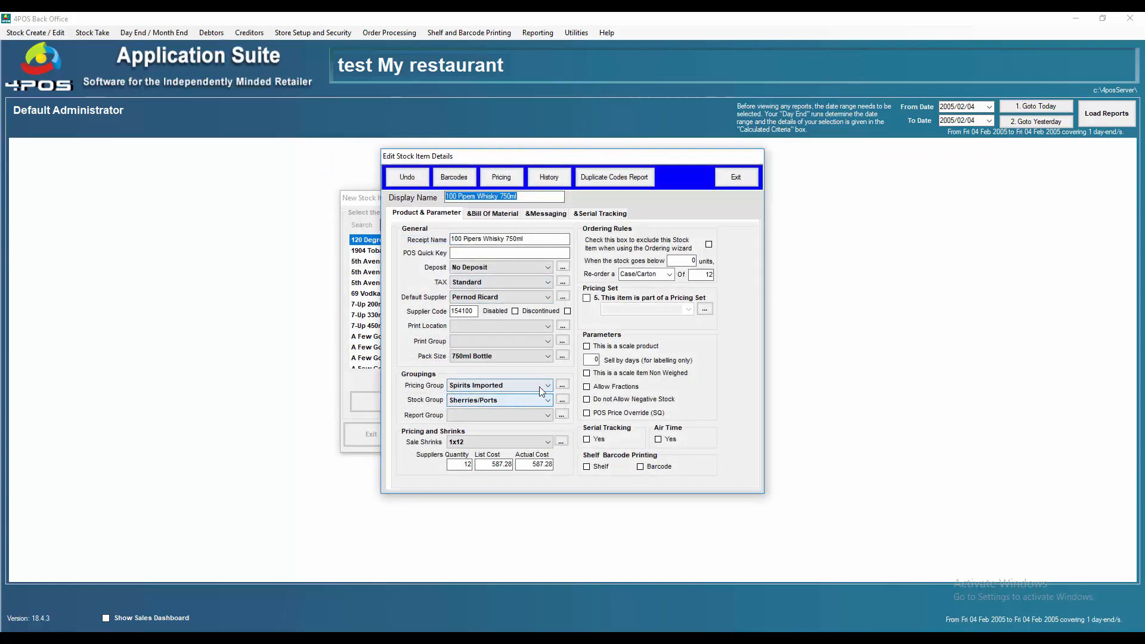
Step: Give the Spirits Imported pricing group a 35% unit and 28% case/carton POS markup
click(562, 385)
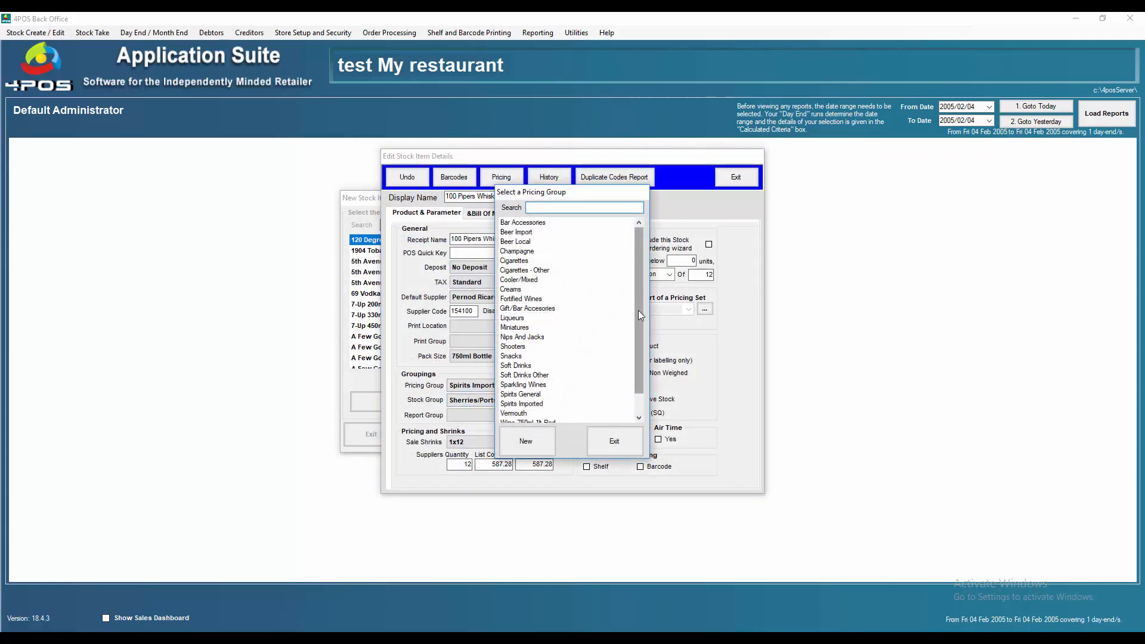
double_click(521, 404)
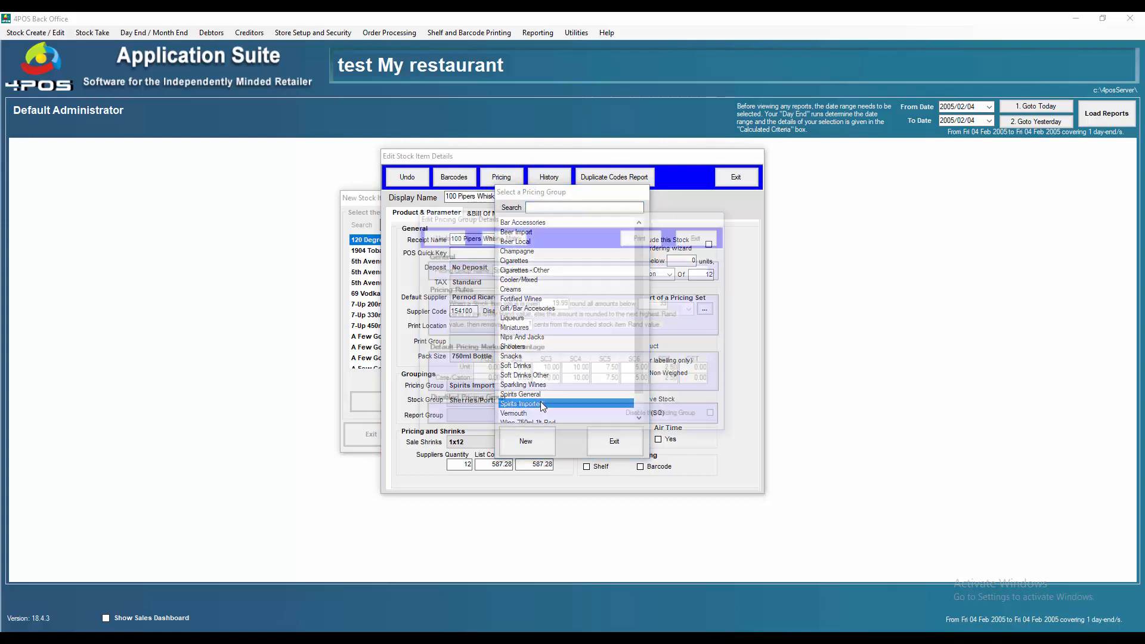
click(479, 373)
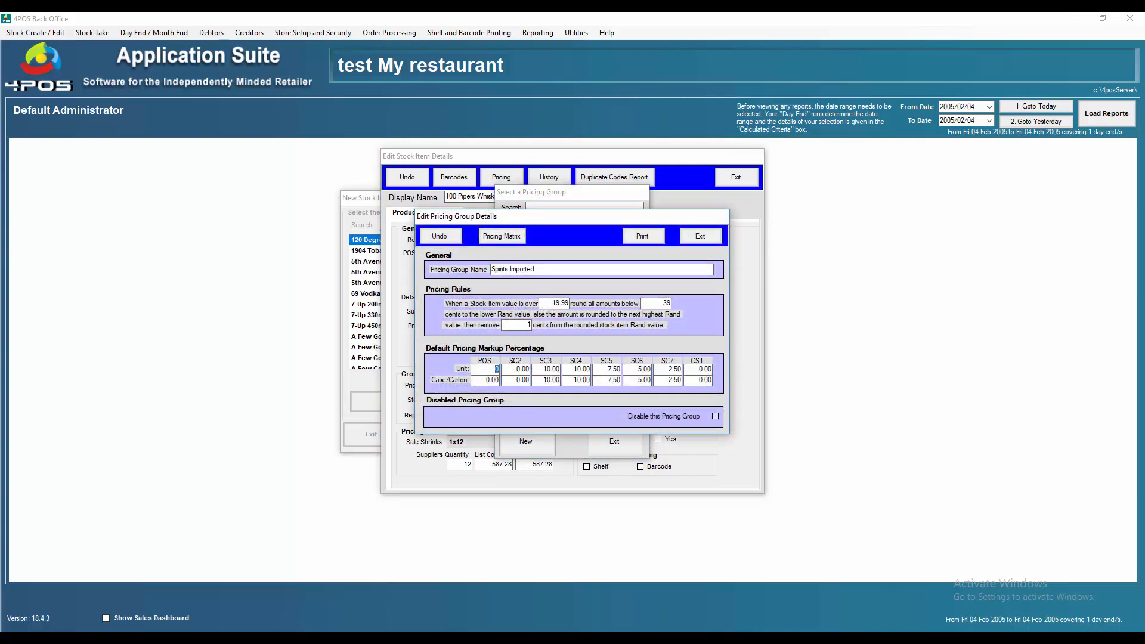
text(3500)
key(Tab)
text(280)
key(Tab)
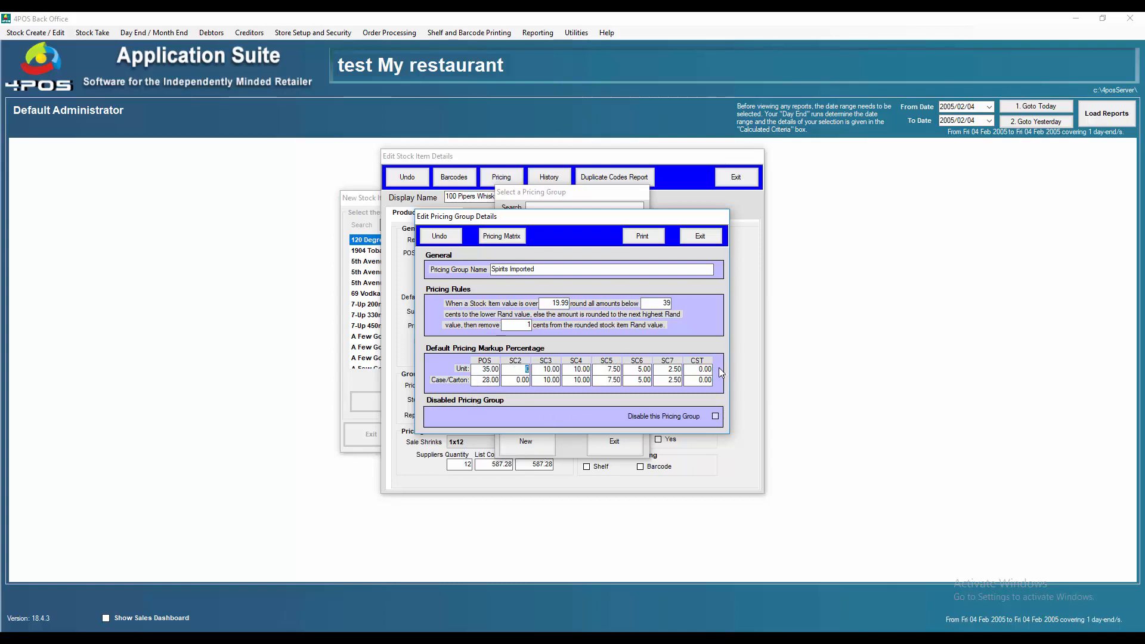
click(704, 238)
click(614, 441)
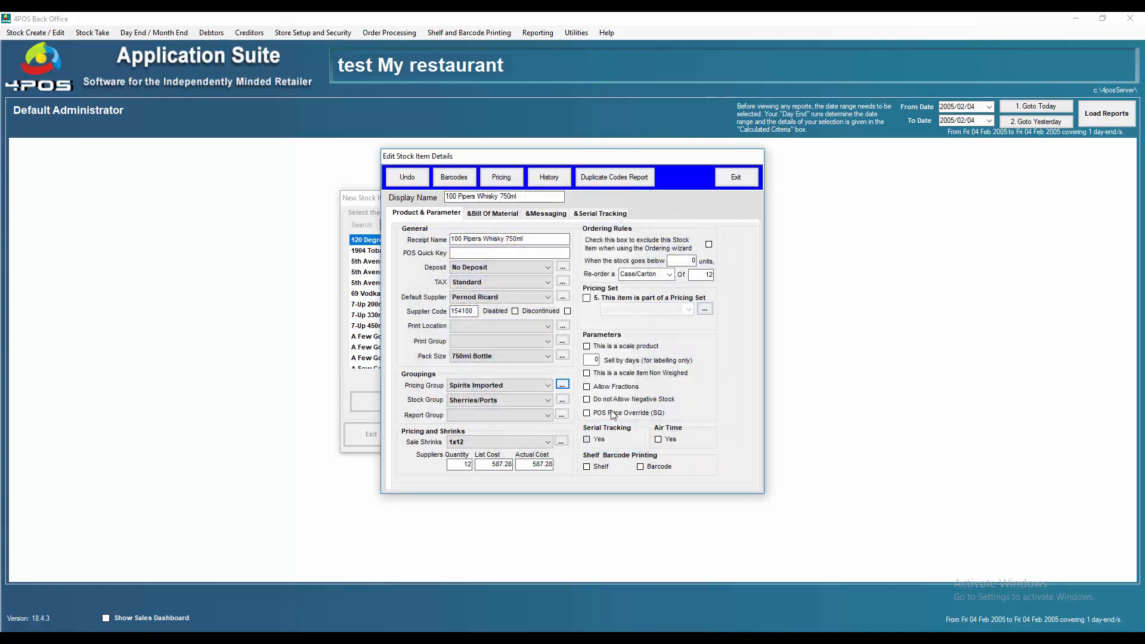
Step: Change the Standard VAT rate from 14.00 to 15 percent
click(566, 283)
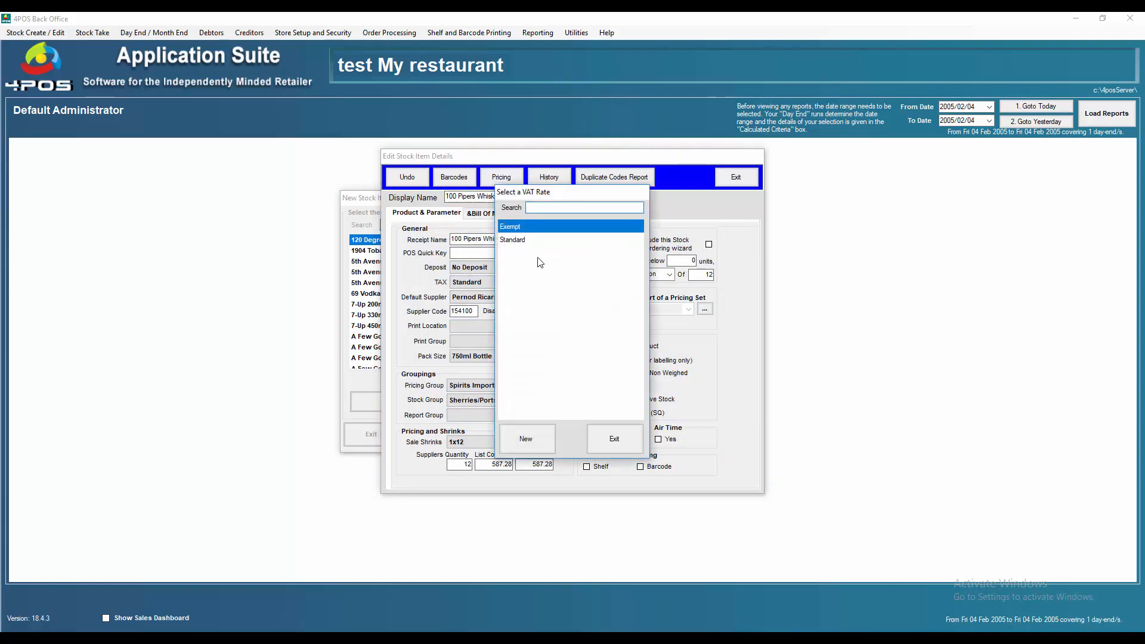
double_click(512, 241)
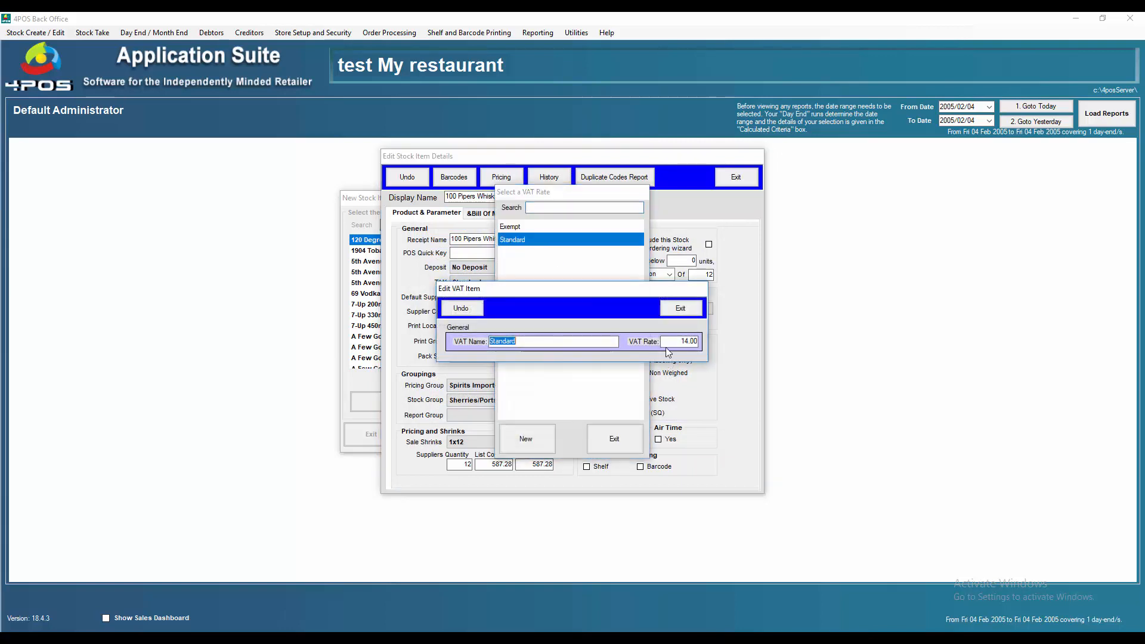
drag(669, 343, 709, 344)
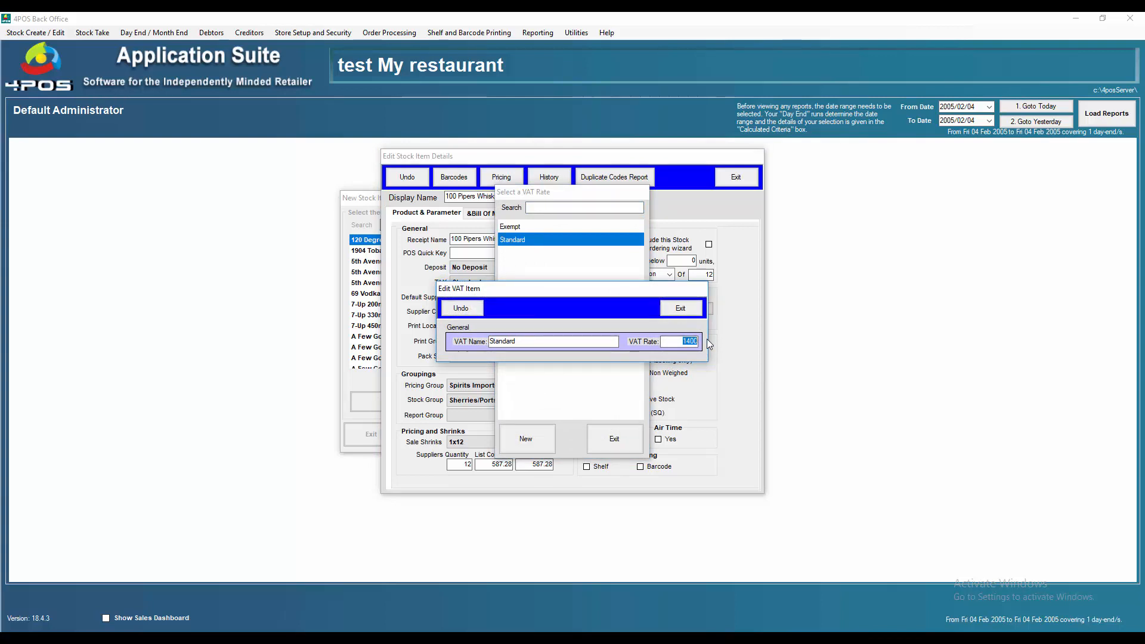
text(15)
key(Tab)
click(693, 309)
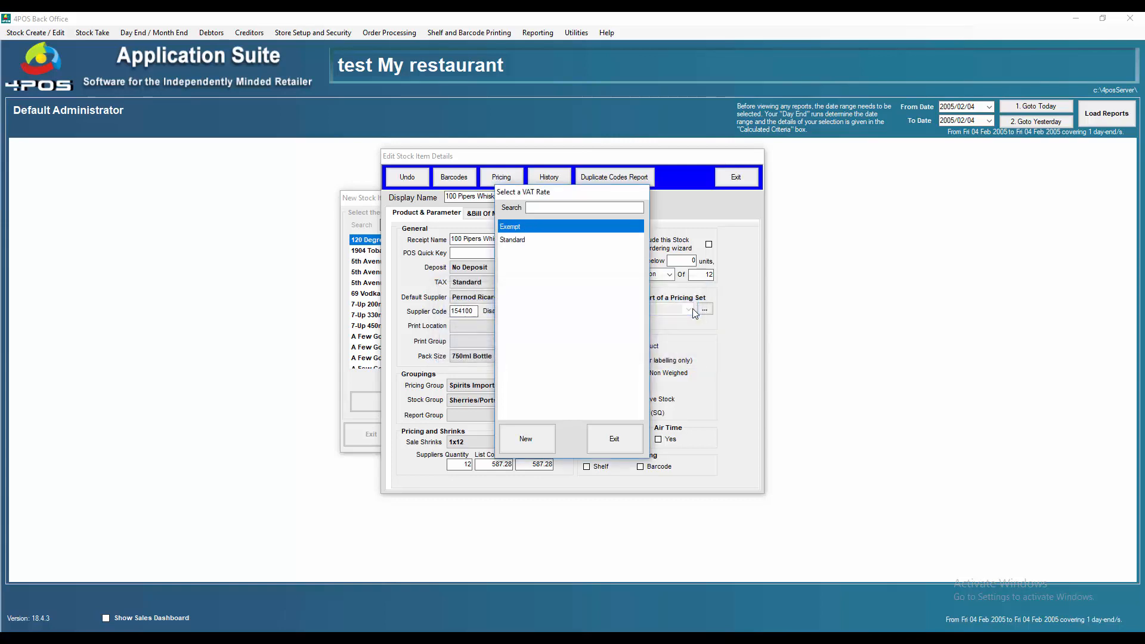
click(617, 447)
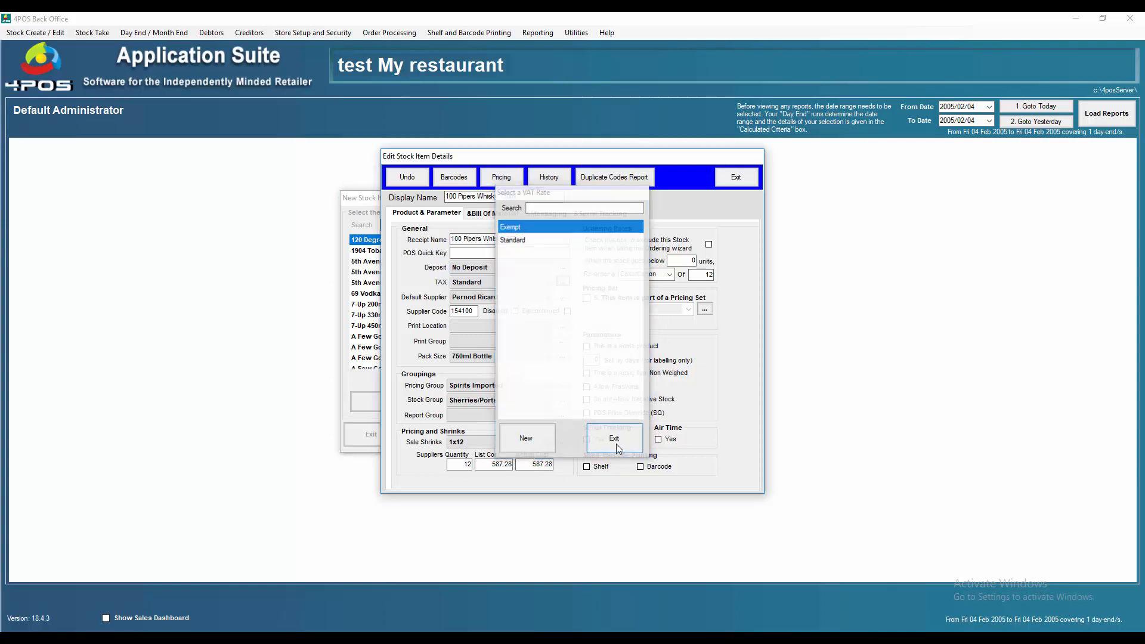
Step: Close the whisky's stock item details and return to the New Stock Item product picker
click(745, 182)
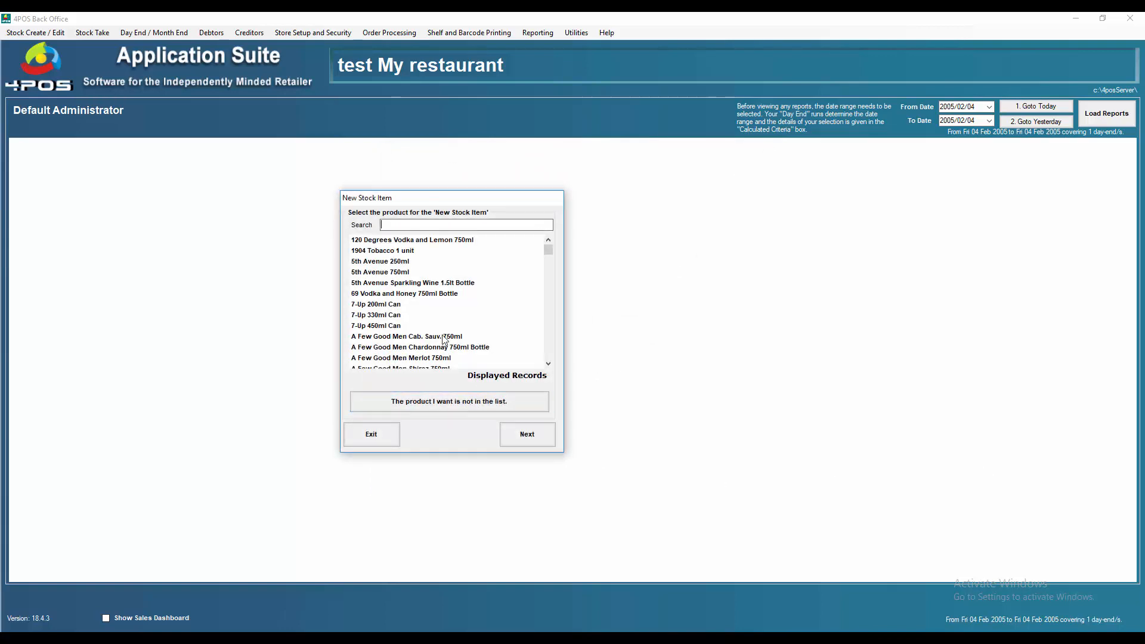
click(383, 437)
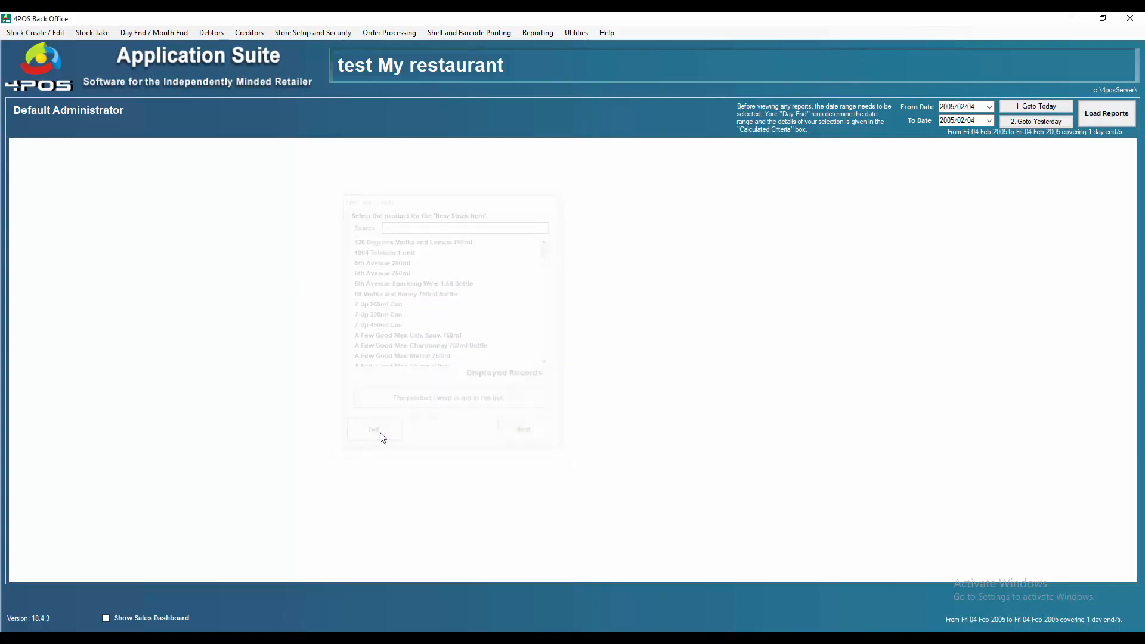
click(29, 33)
click(42, 44)
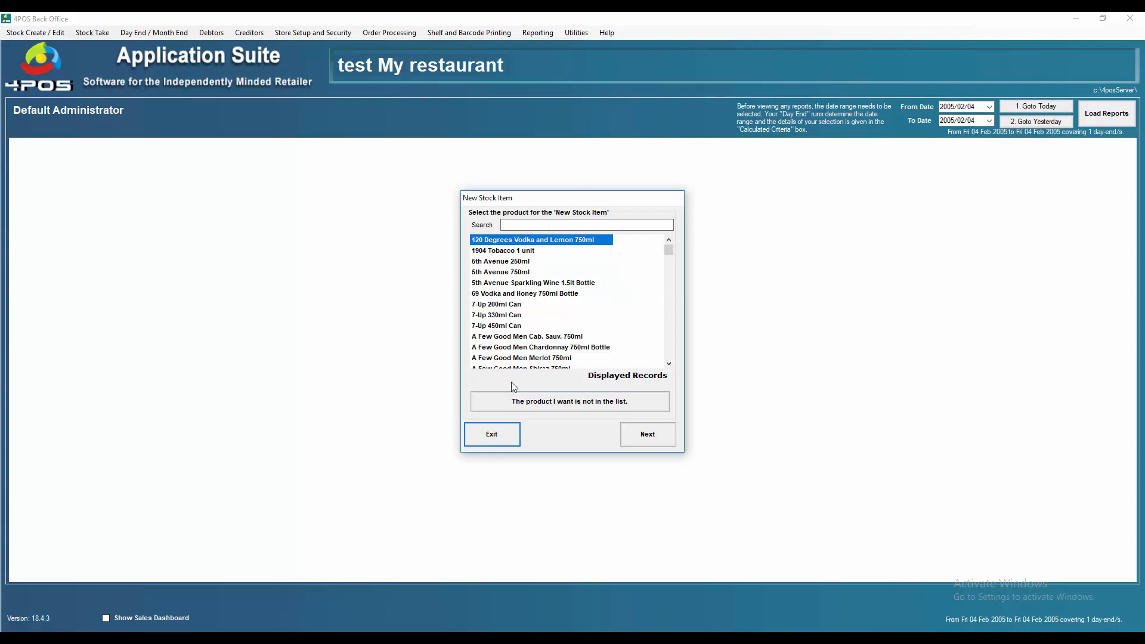
Step: Send all stock item changes to the point of sale using Update All
click(509, 438)
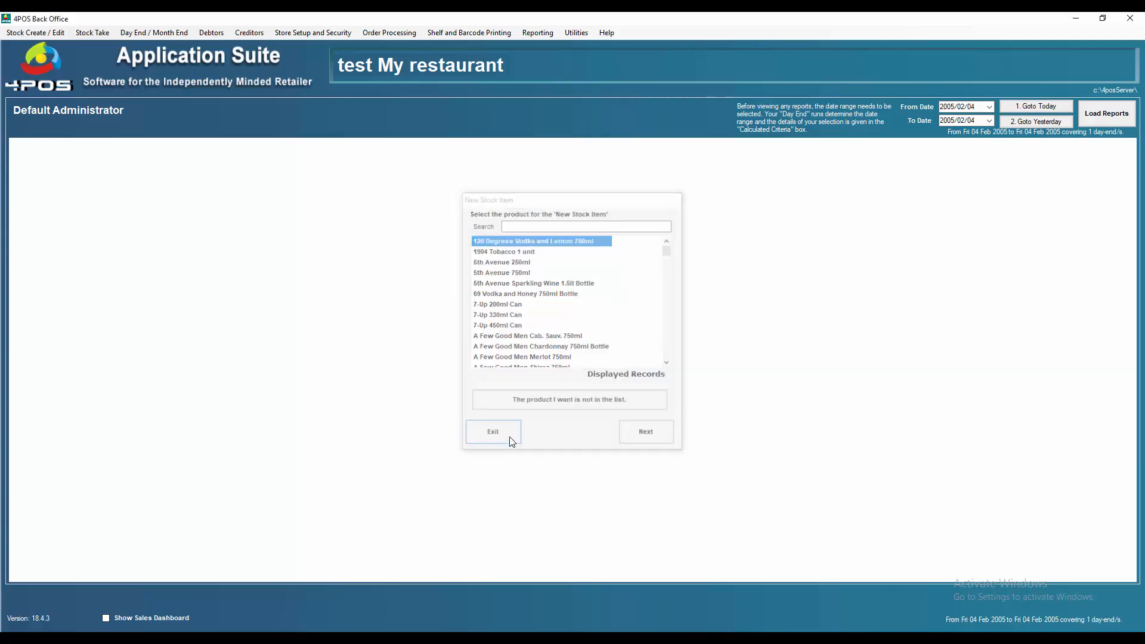
click(37, 31)
click(59, 112)
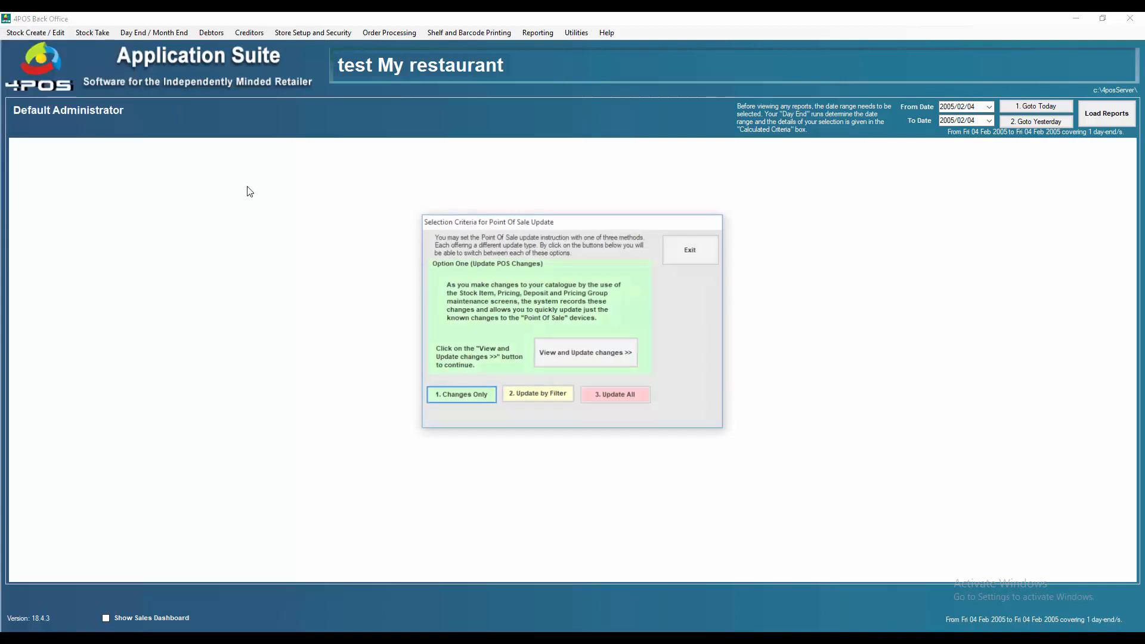
click(617, 401)
click(590, 355)
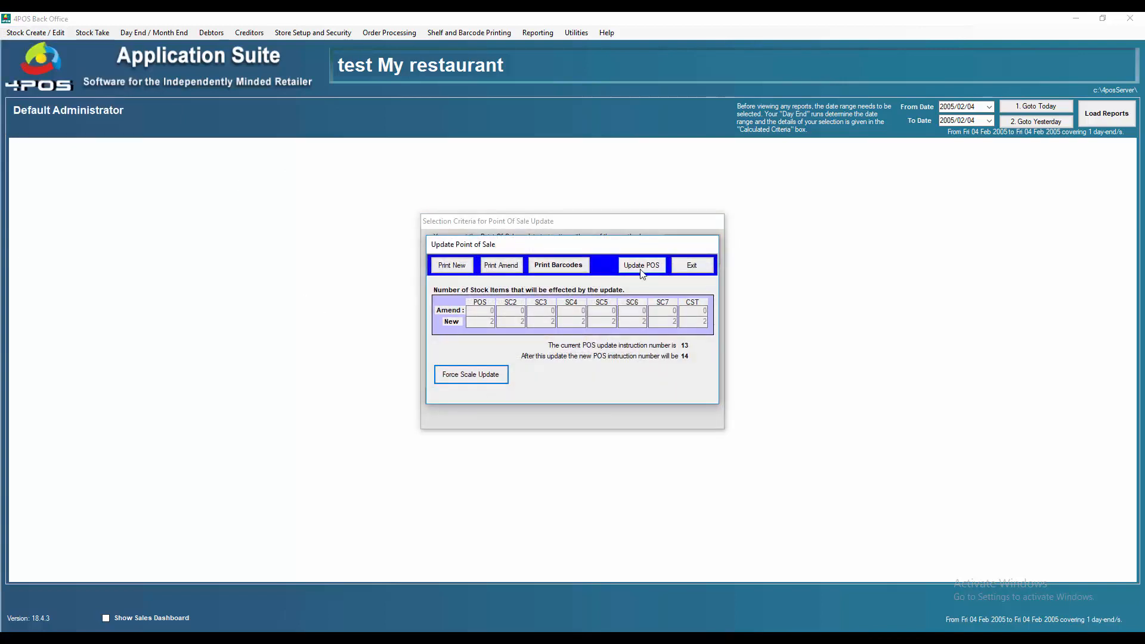
click(642, 270)
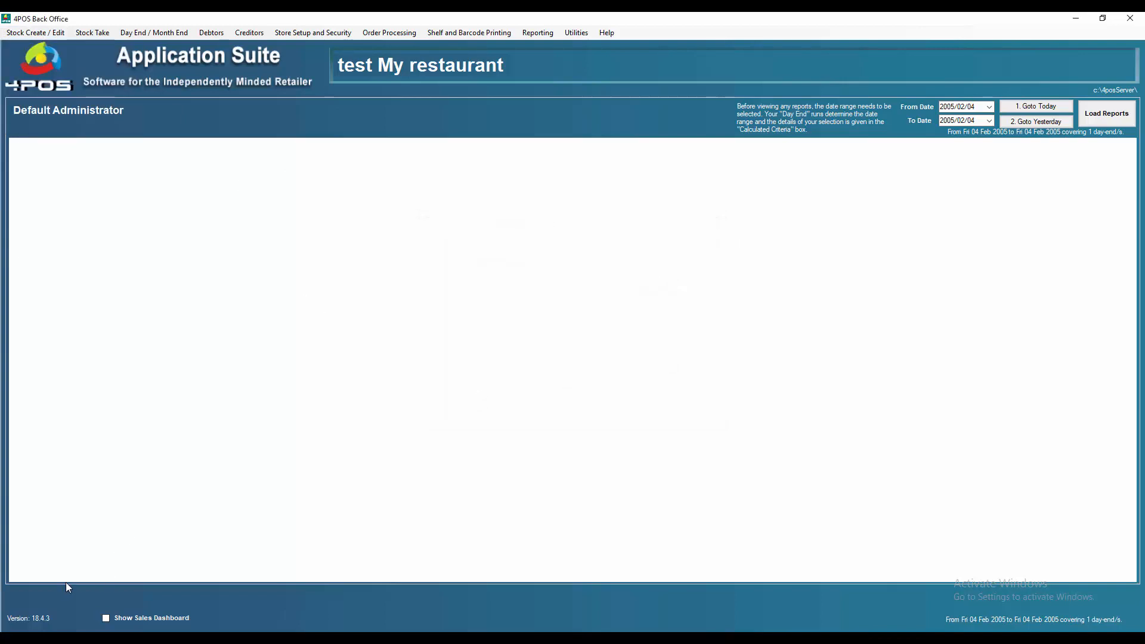
click(14, 642)
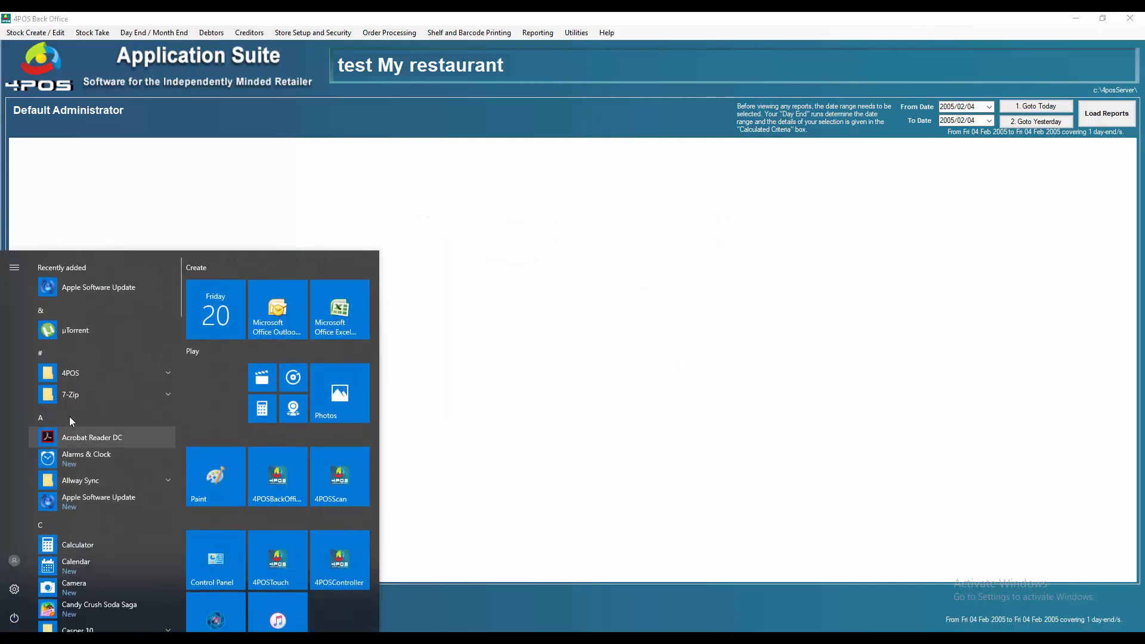
Step: Launch 4POSController and 4POSScan from the 4POS Start menu folder, then log in to the till
click(71, 375)
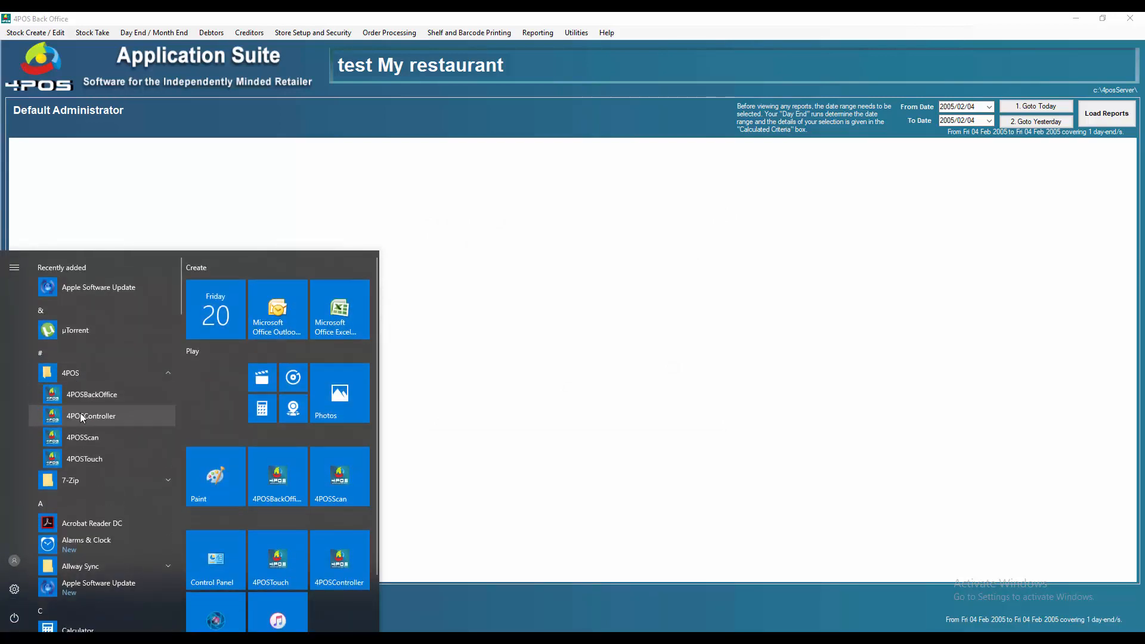
click(84, 415)
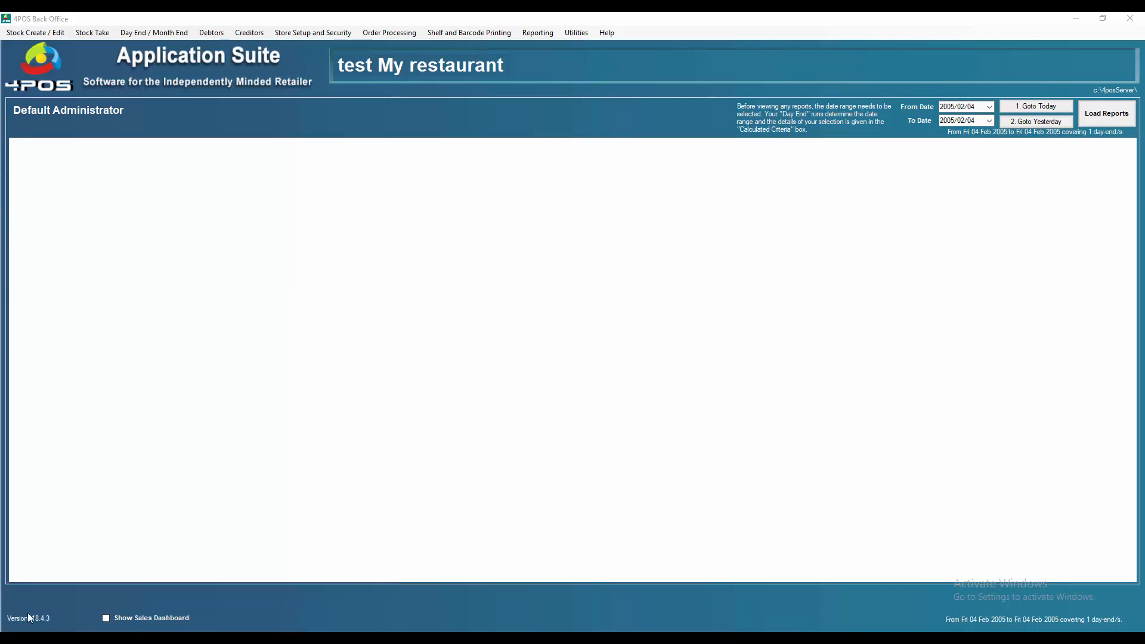
click(13, 641)
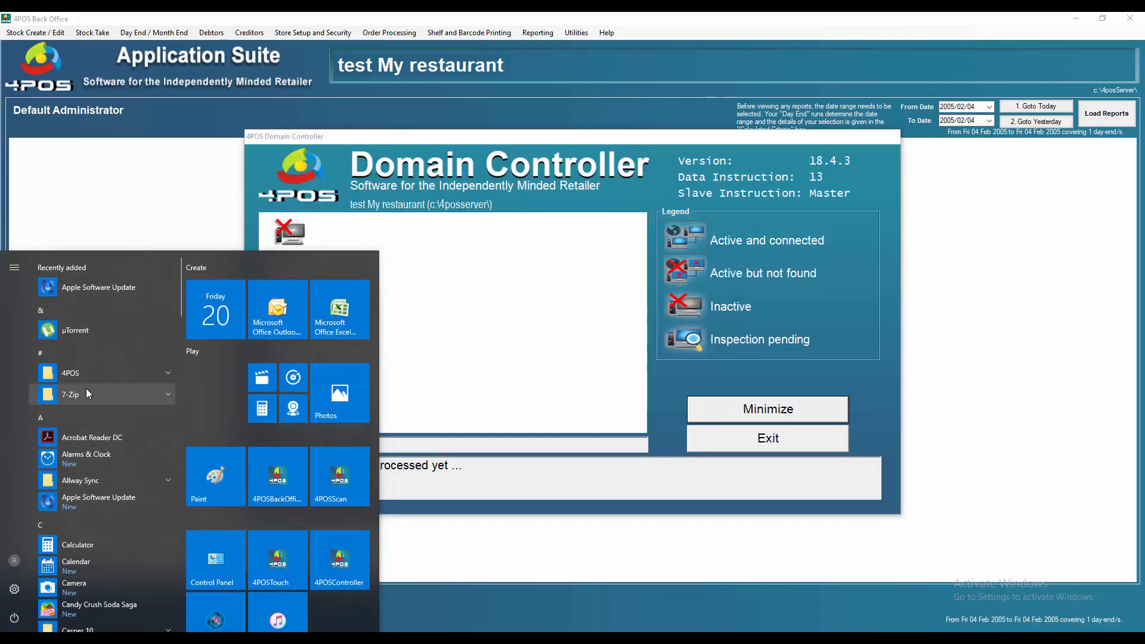
click(76, 371)
click(83, 438)
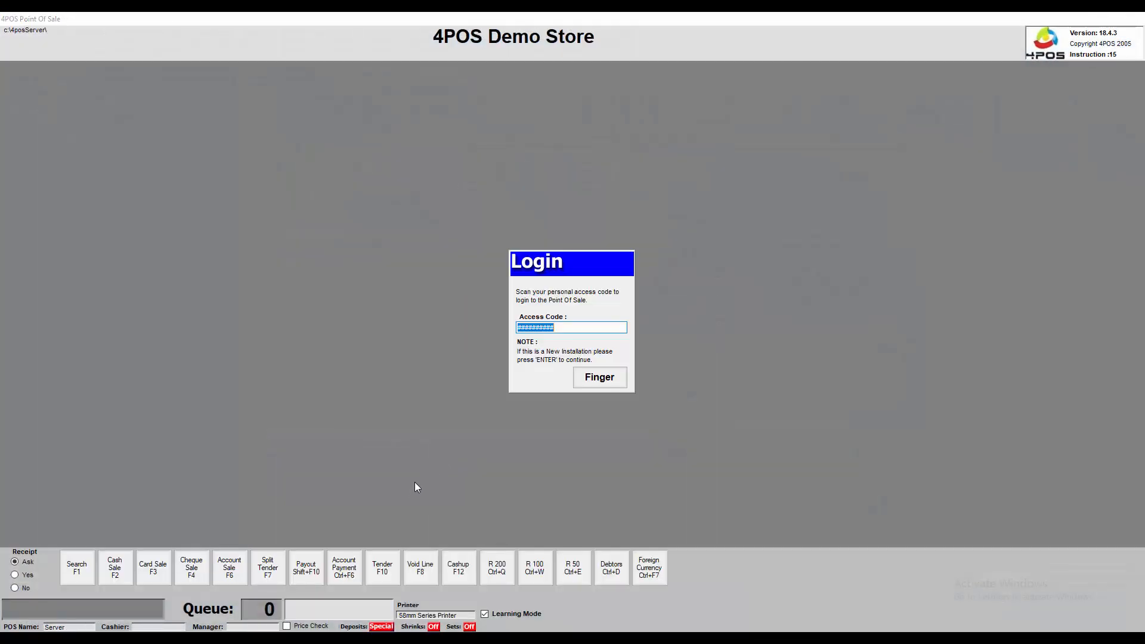
key(Return)
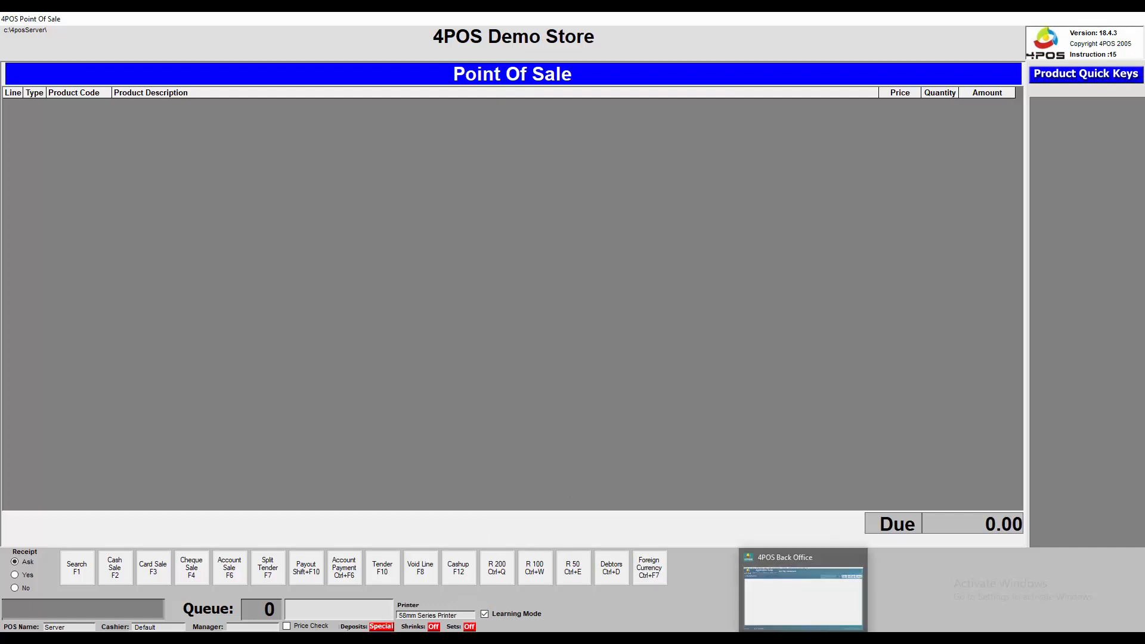
Step: Switch to Back Office and back so the till loads test My restaurant at instruction 14
click(804, 641)
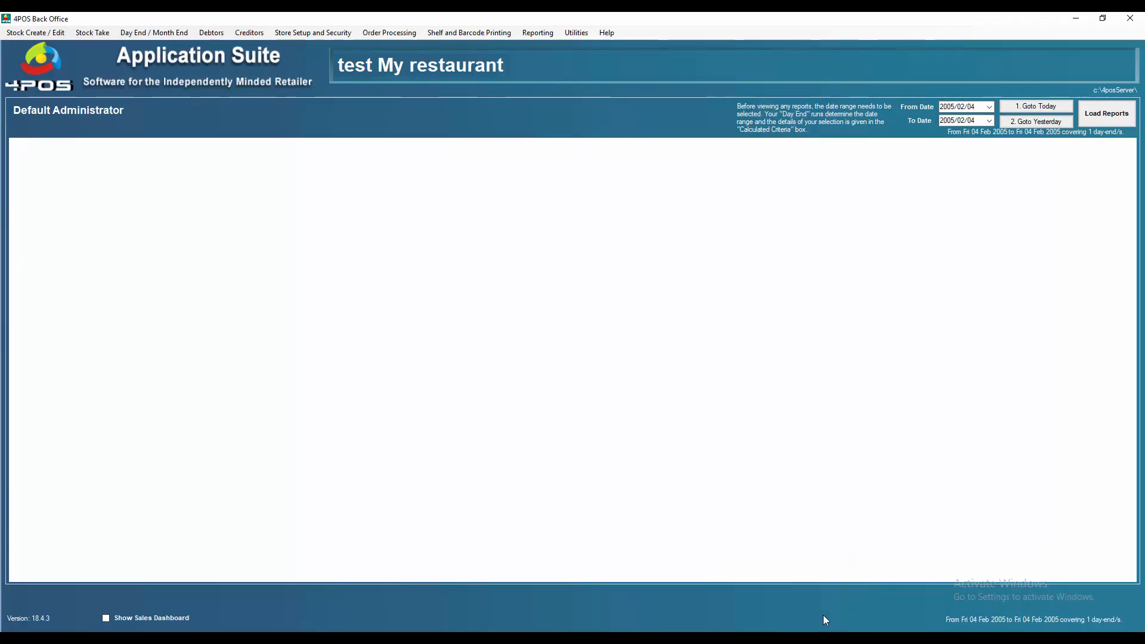
click(836, 640)
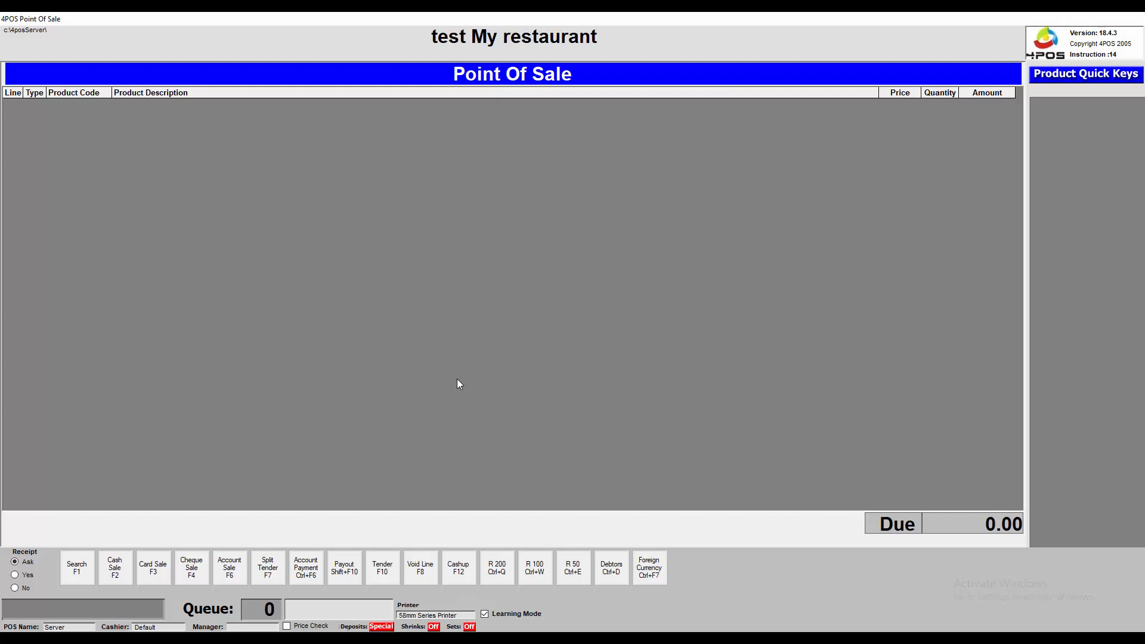
text(6009800476)
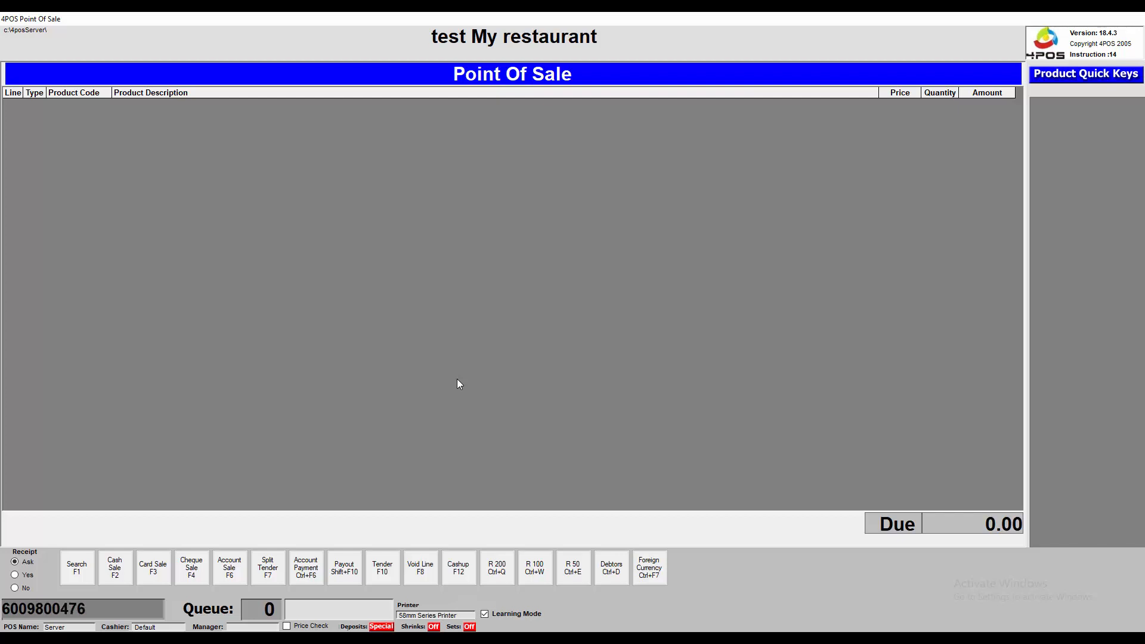
text(279)
key(Return)
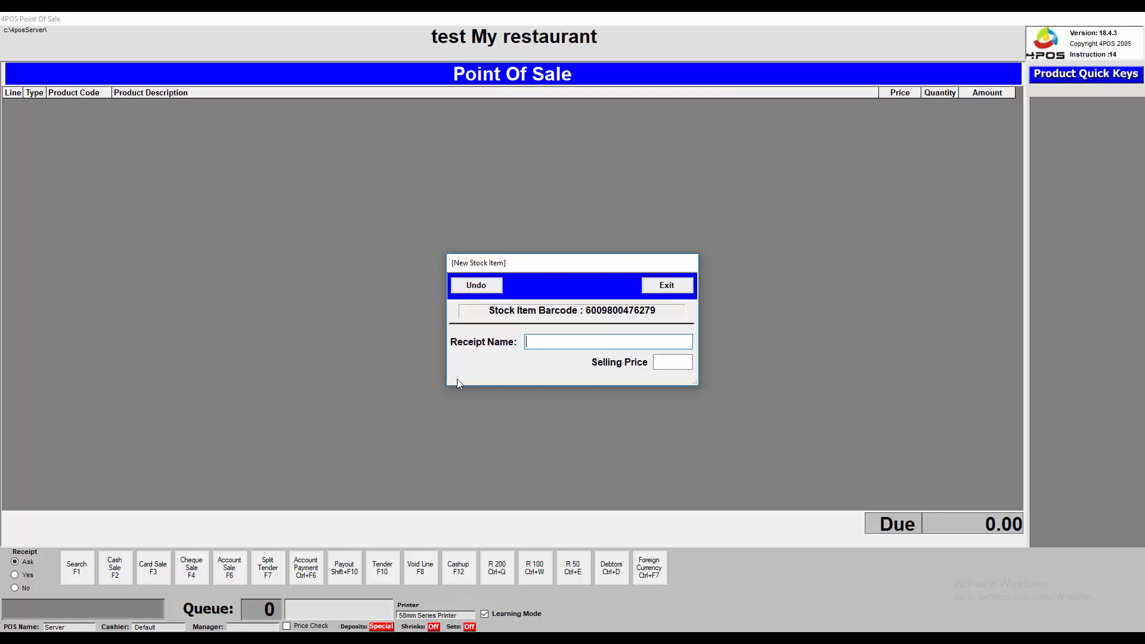
text(Chesterfield 30s)
key(Return)
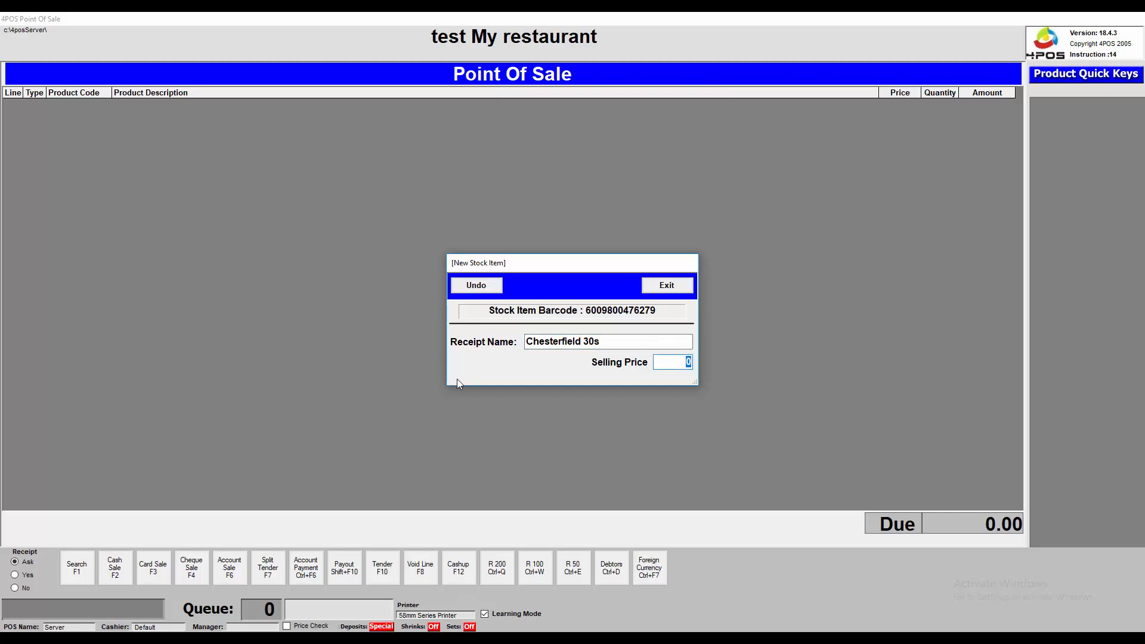
Step: Save the item with selling price 49.50 and ring it up as a sale
text(4950)
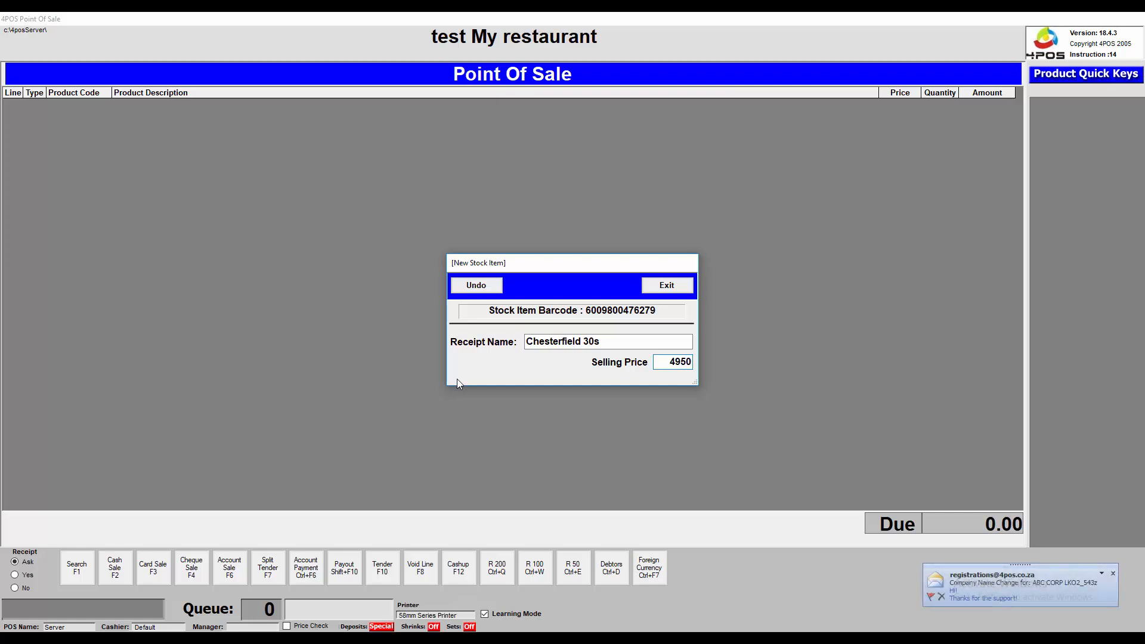
key(Return)
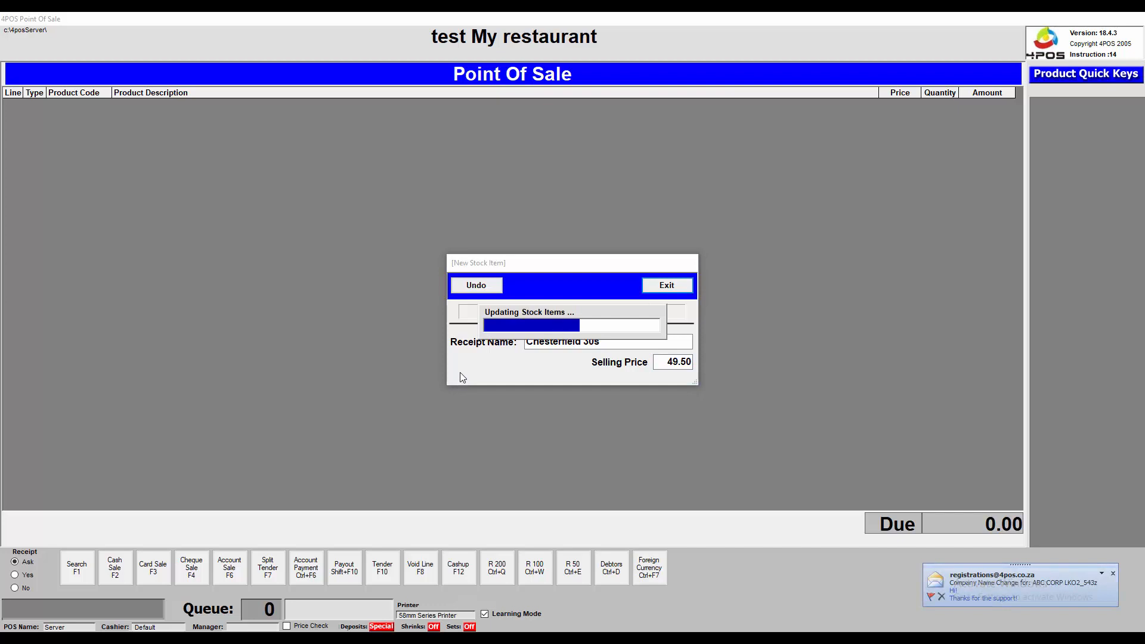
key(Return)
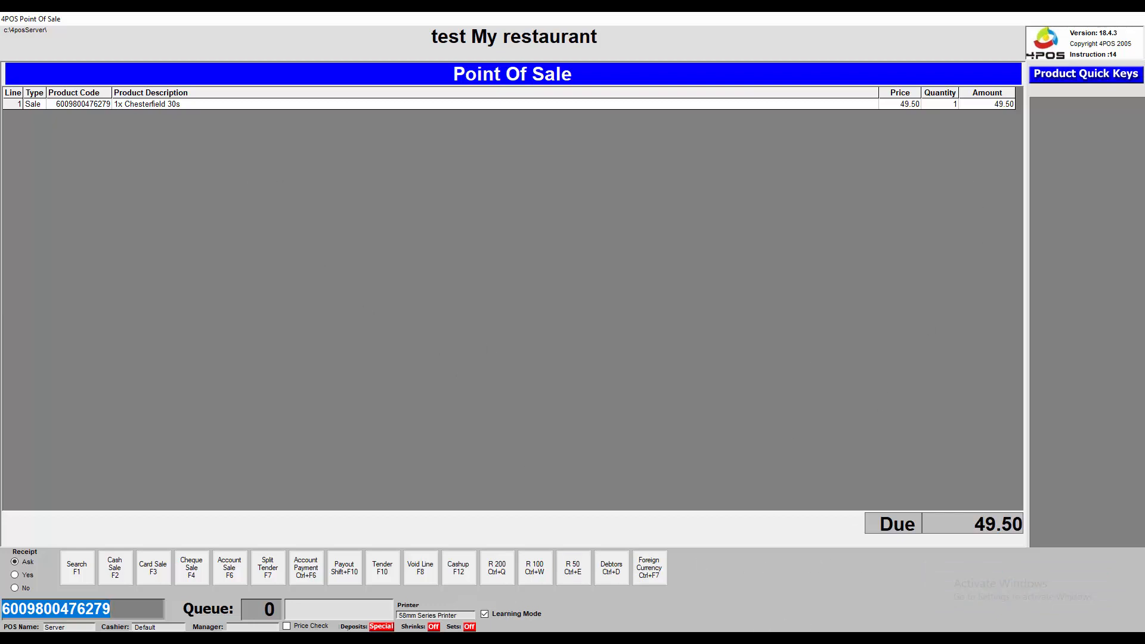
click(804, 640)
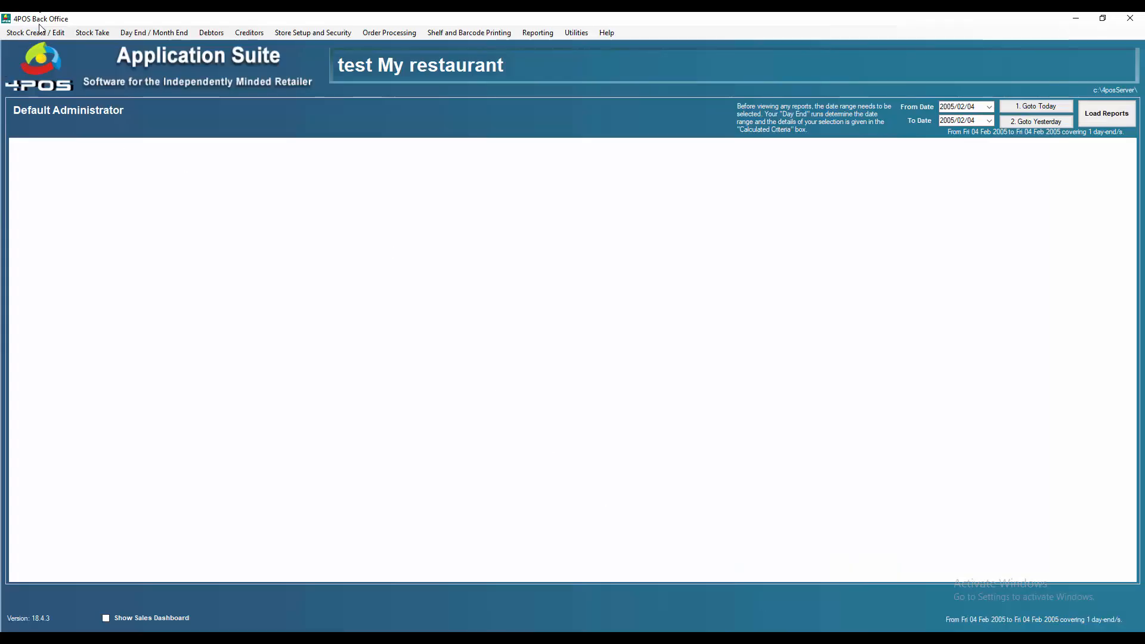
Step: Open Chesterfield 30s via Amend Stock Item By Detail and check its 14.00% VAT pricing
click(46, 33)
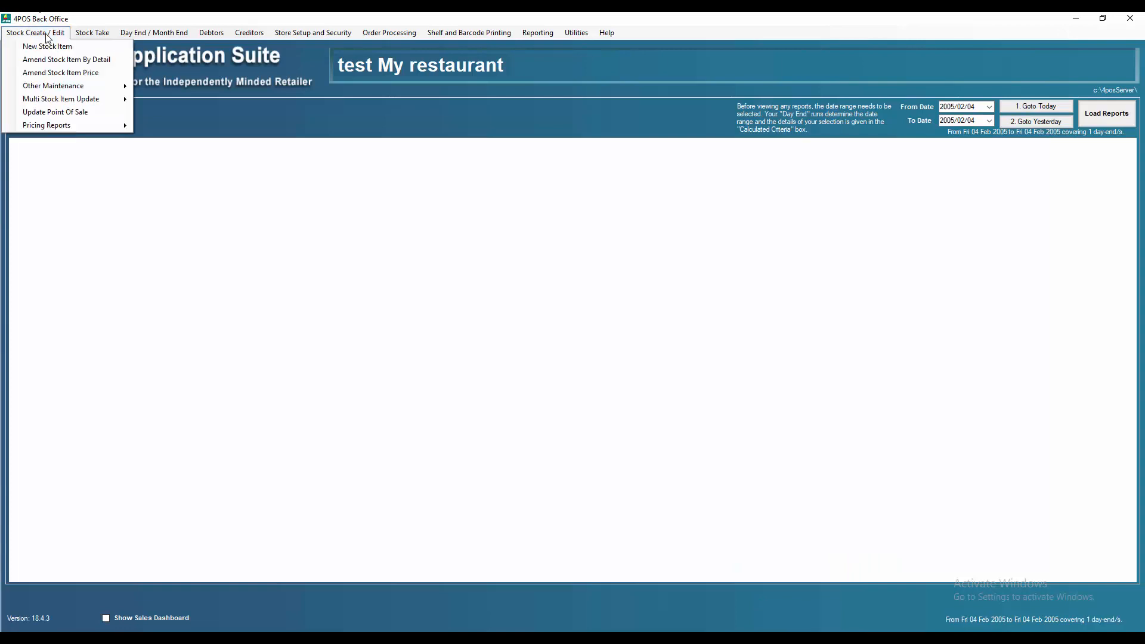
click(52, 59)
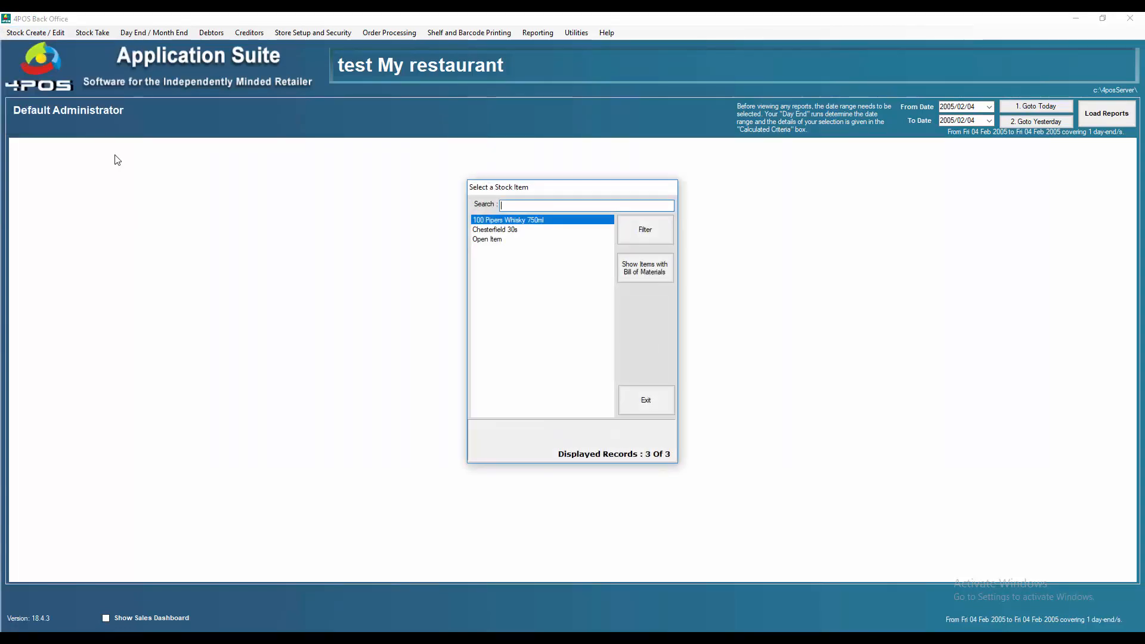
click(500, 232)
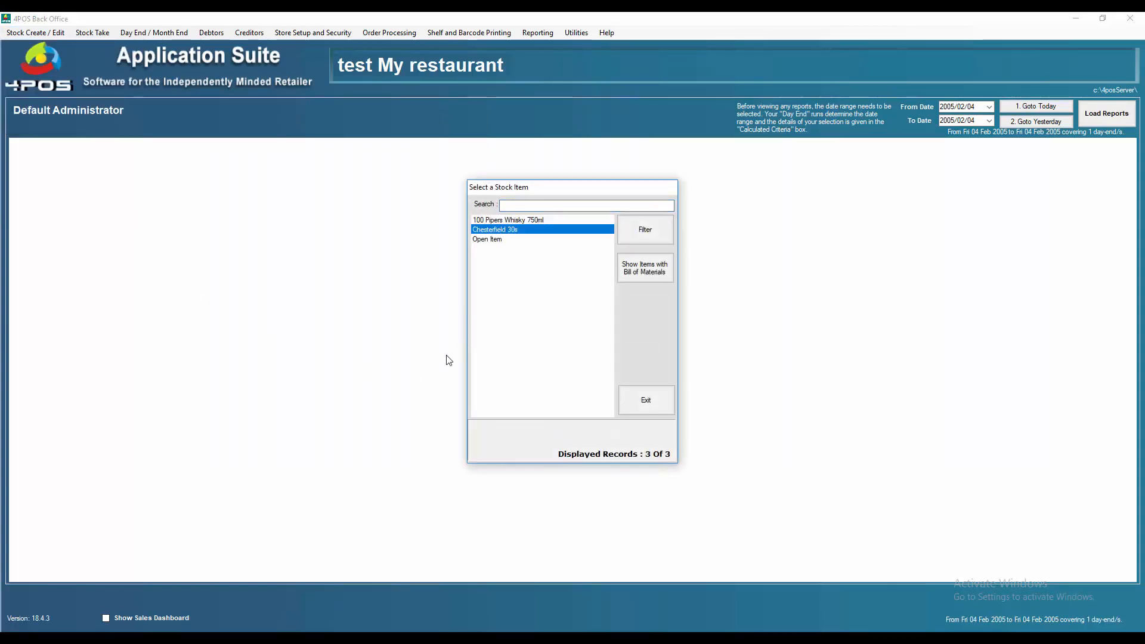
double_click(492, 231)
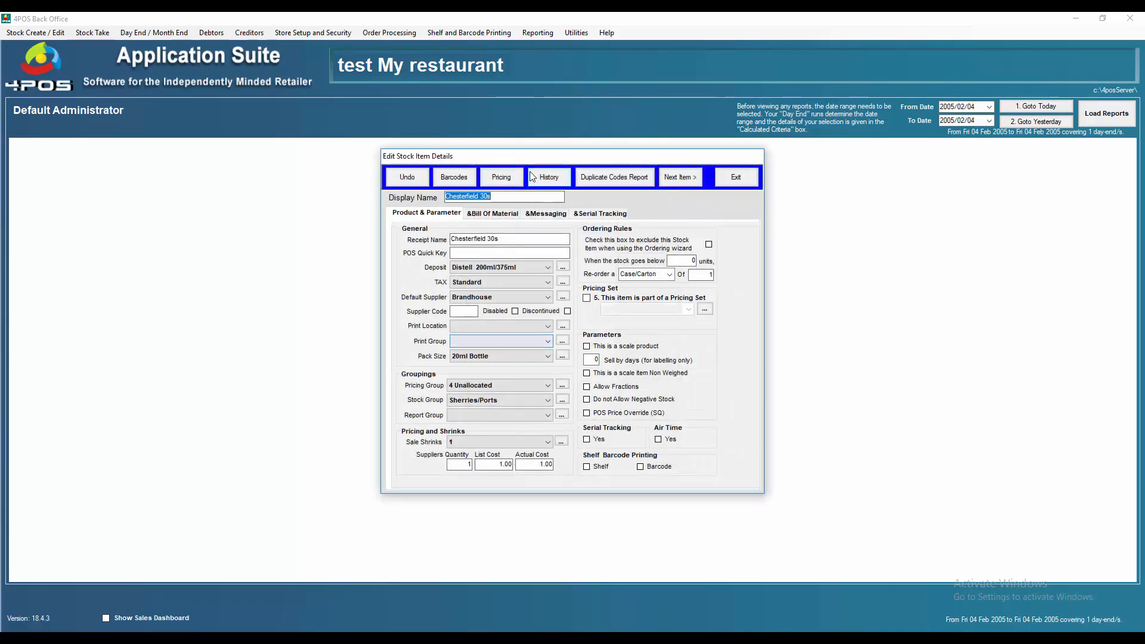
click(501, 177)
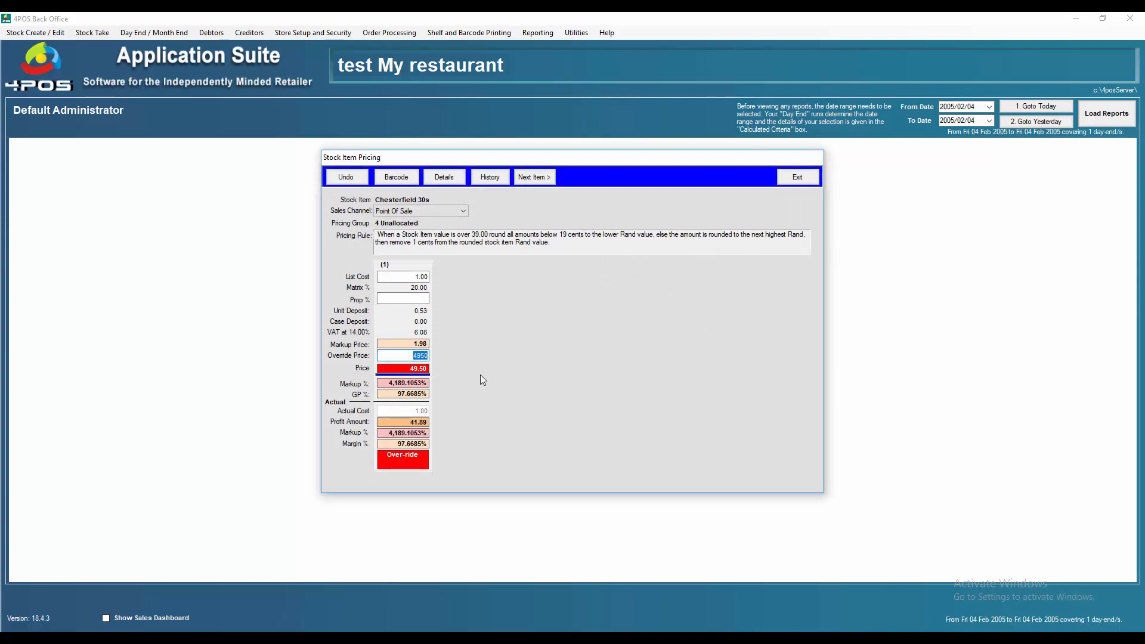
click(447, 178)
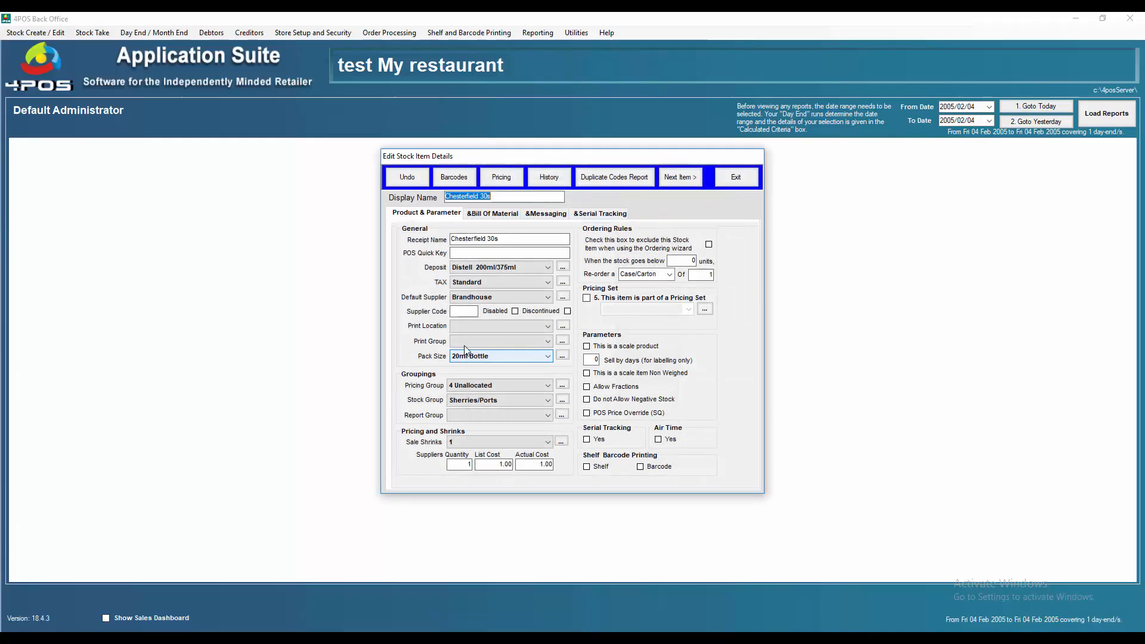
Step: Set the Standard VAT rate to 15.00 and confirm Chesterfield 30s pricing shows 15.00% VAT
click(562, 281)
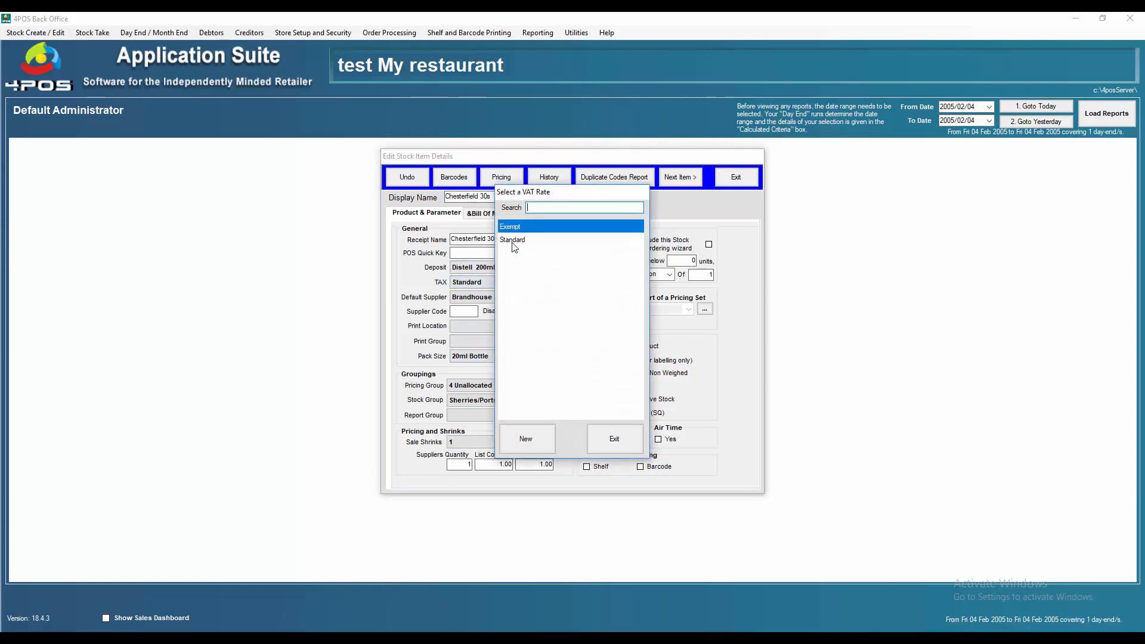
click(517, 242)
double_click(517, 242)
click(679, 343)
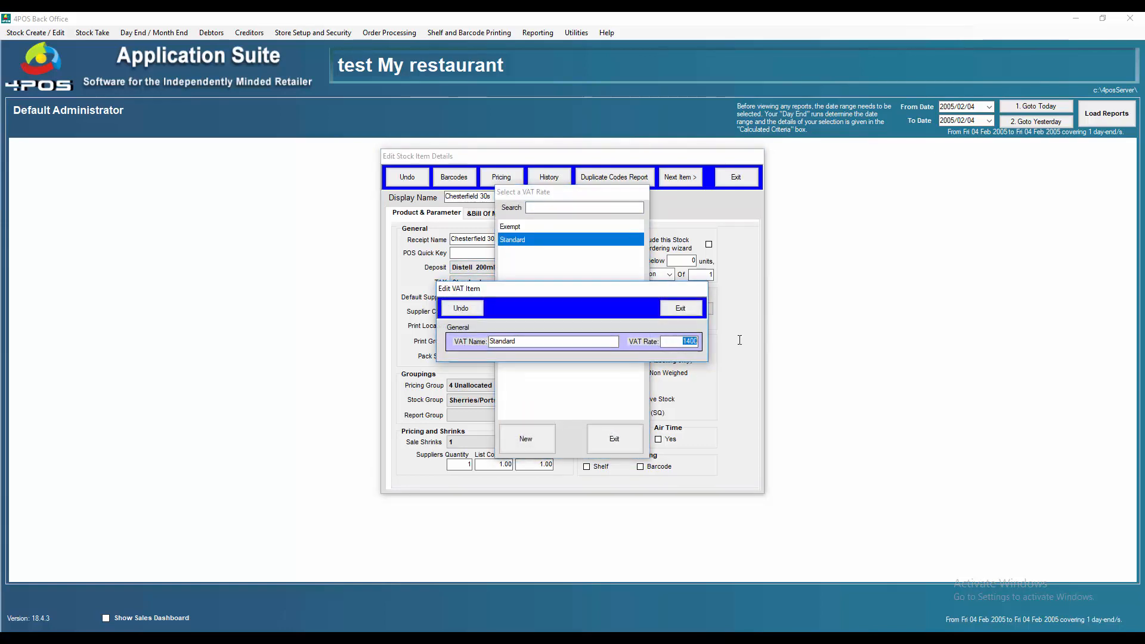
text(1500)
click(688, 314)
click(617, 431)
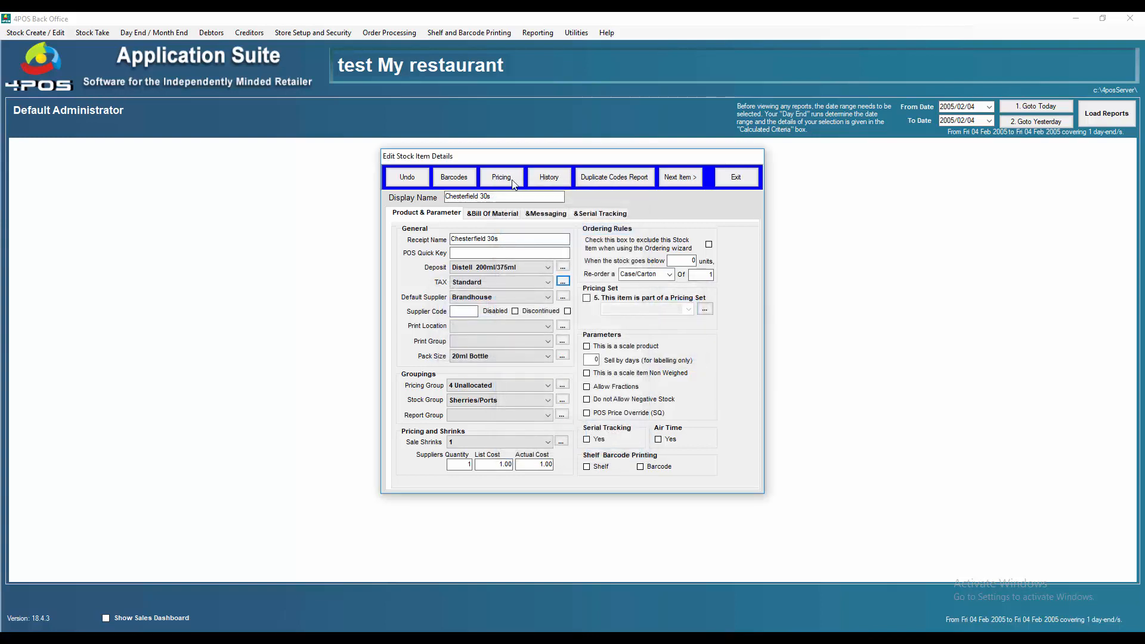
click(501, 178)
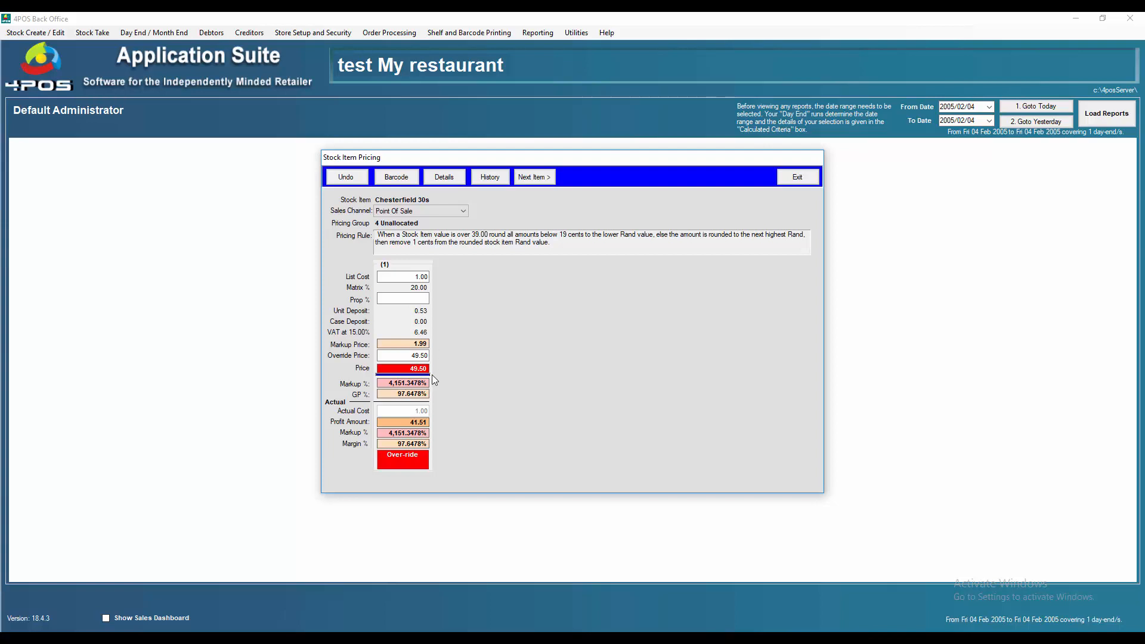
click(412, 356)
Step: Exit the Stock Item Pricing dialog and return to the till's 49.50 Chesterfield 30s sale
click(798, 177)
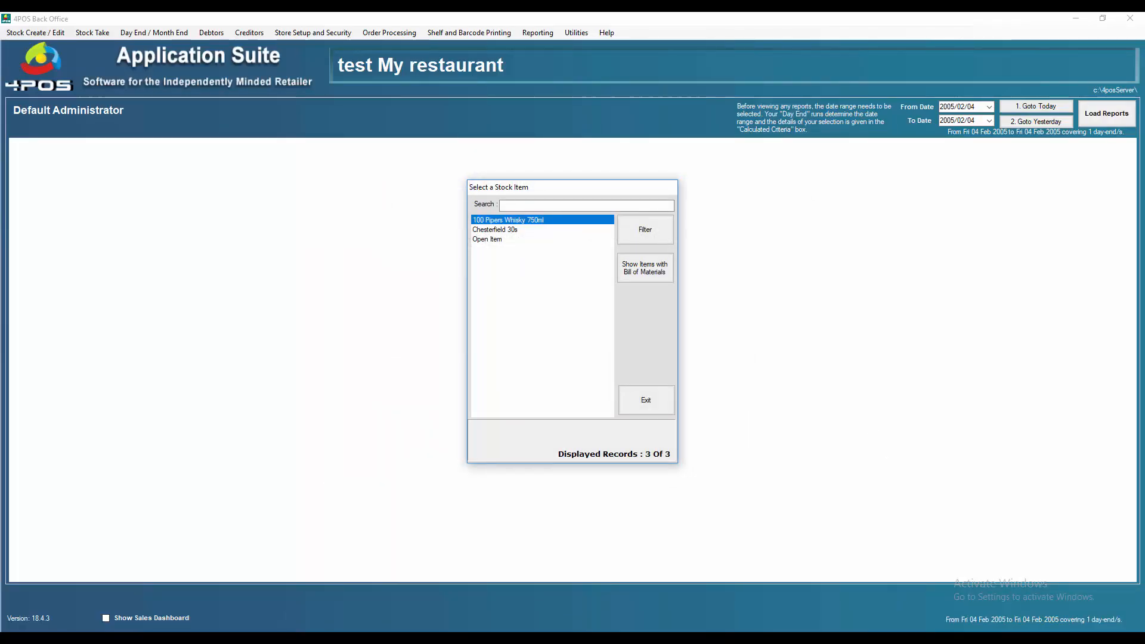
mouse_move(862, 639)
click(862, 594)
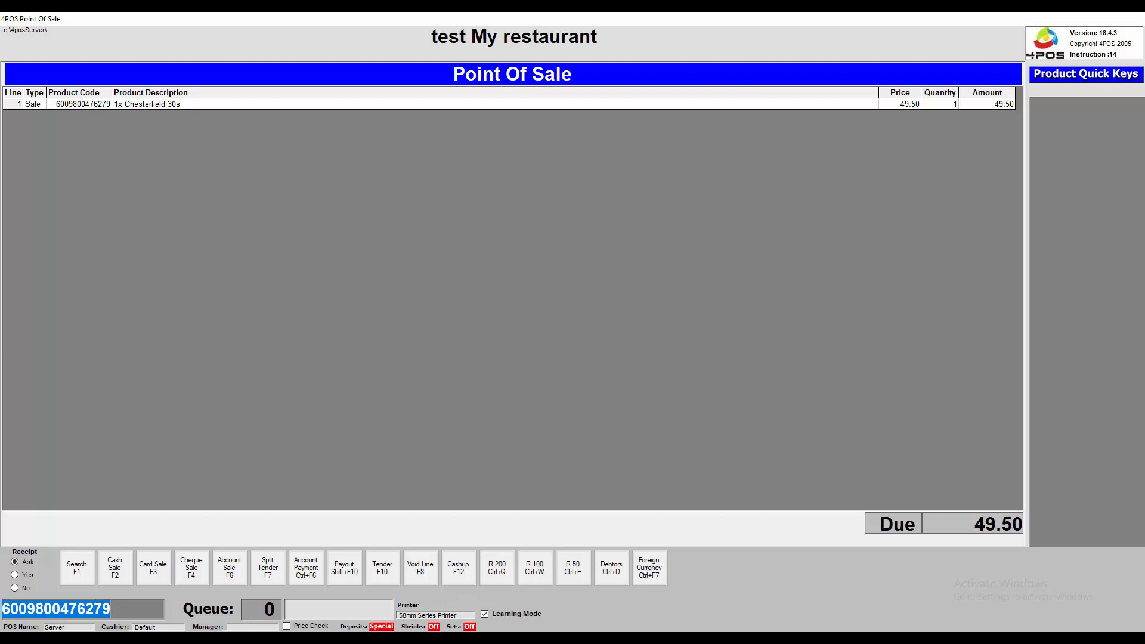
mouse_move(804, 639)
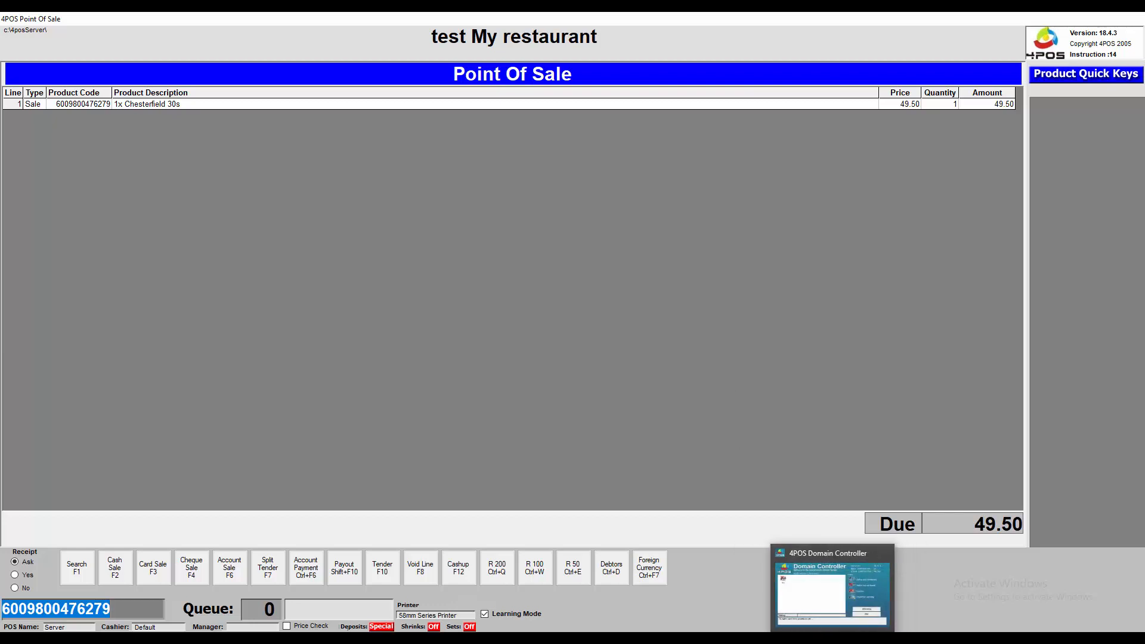
Step: Let the Domain Controller send instruction 15 to the till, minimise it, and go to Back Office
click(836, 638)
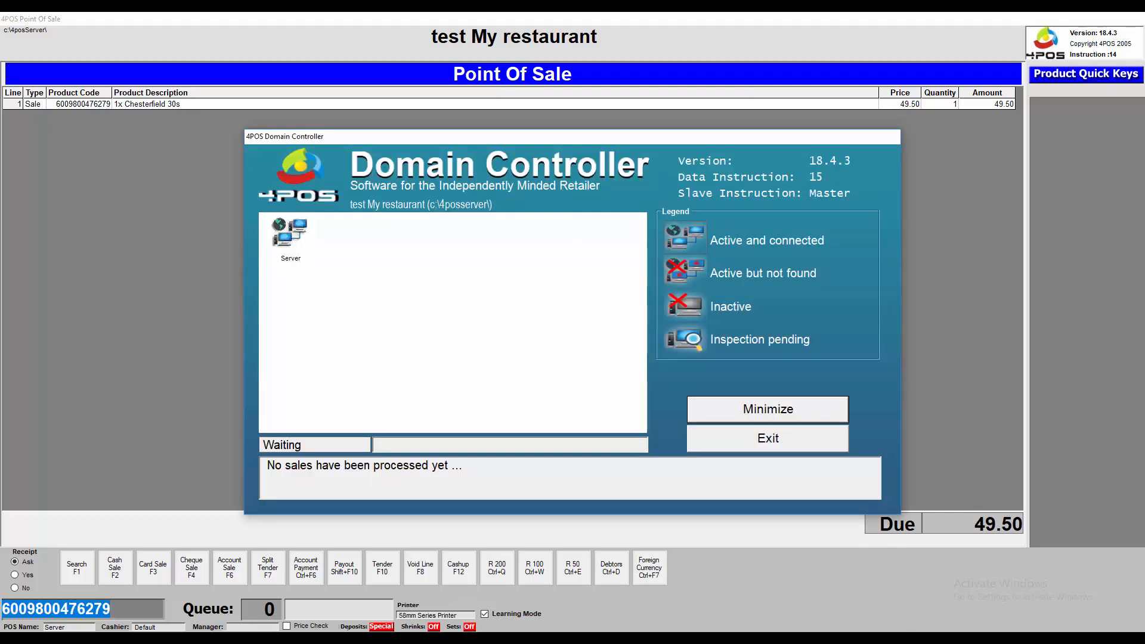
click(776, 411)
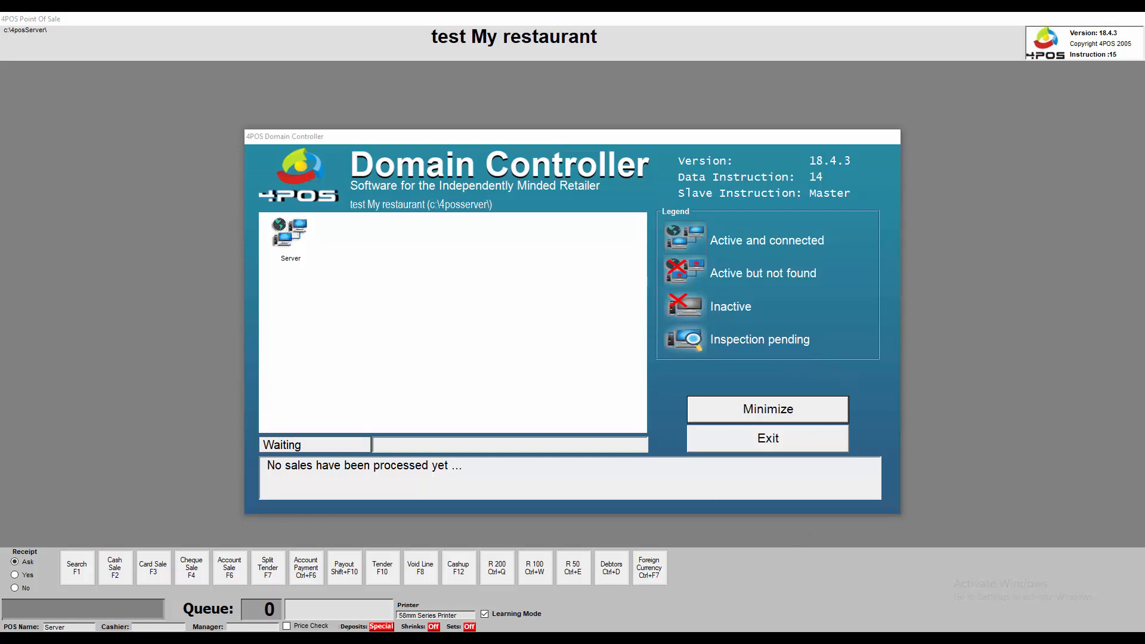
click(804, 638)
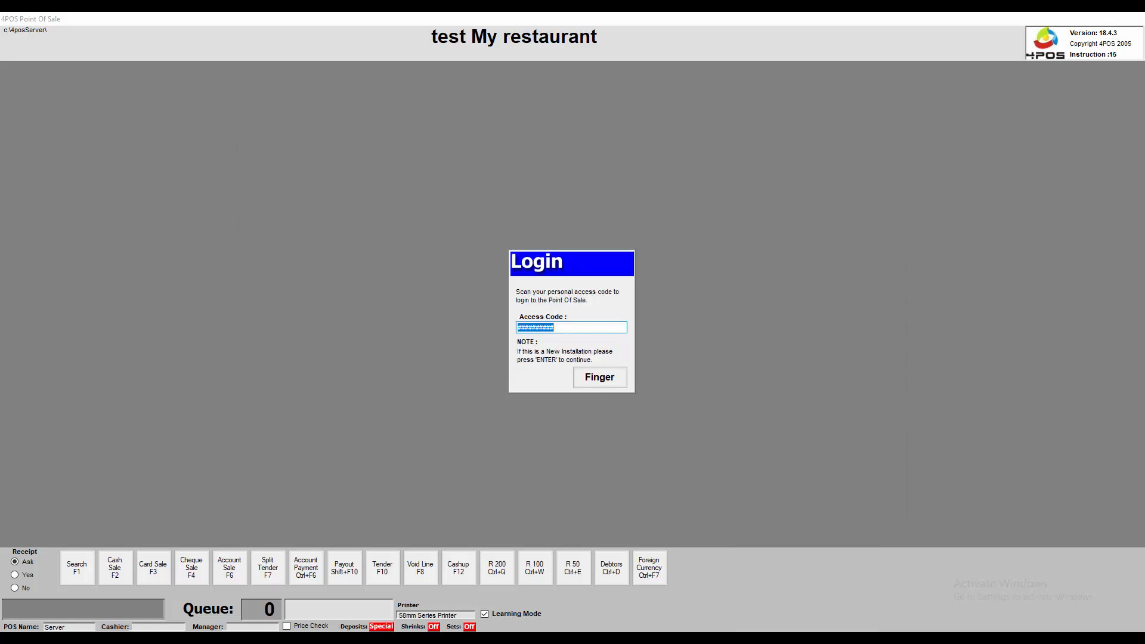
mouse_move(862, 638)
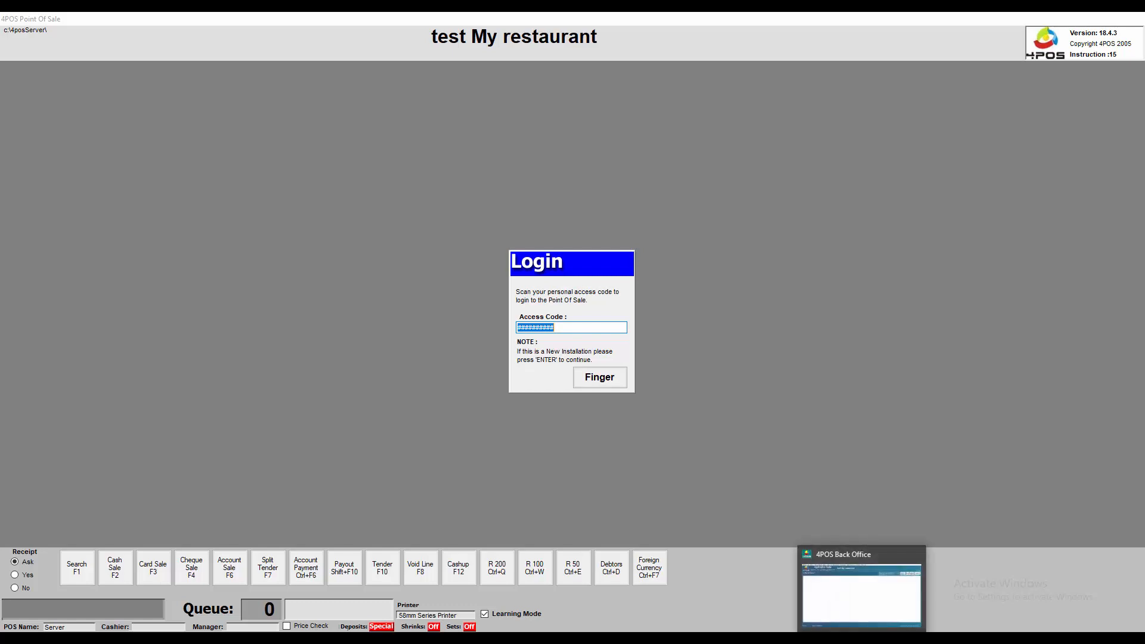
click(862, 638)
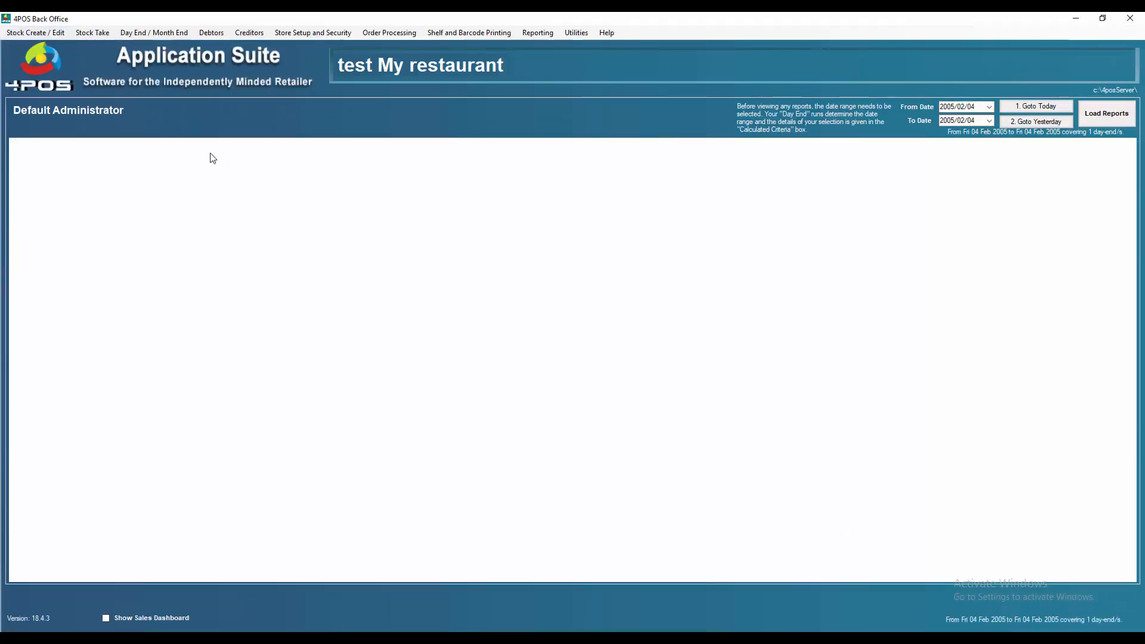
click(30, 33)
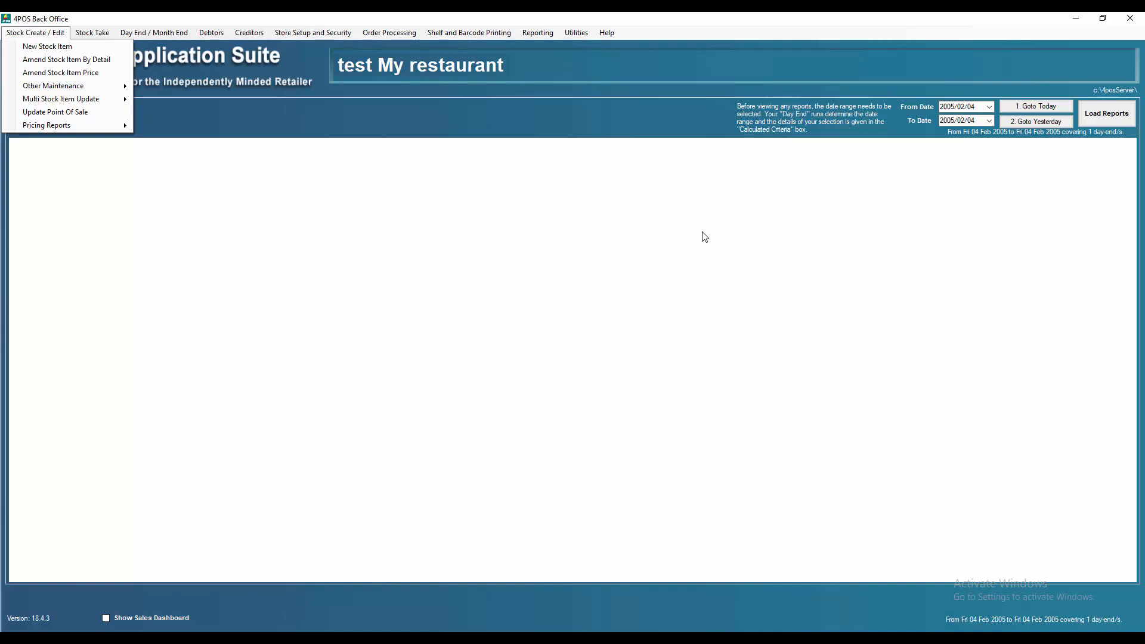
mouse_move(804, 638)
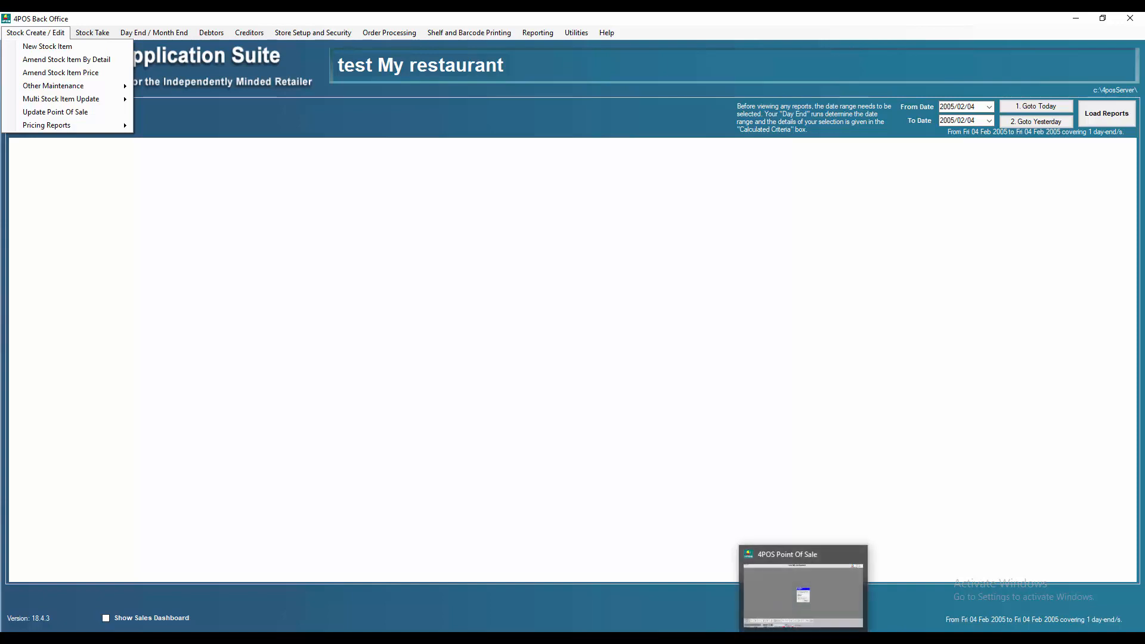
click(811, 600)
click(826, 599)
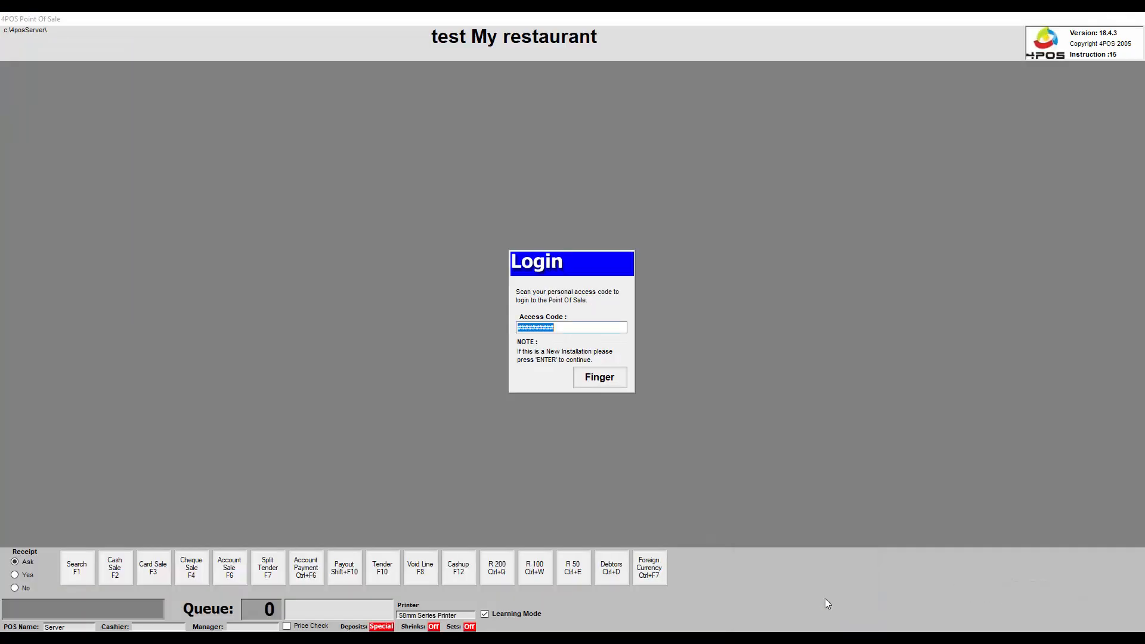
mouse_move(864, 639)
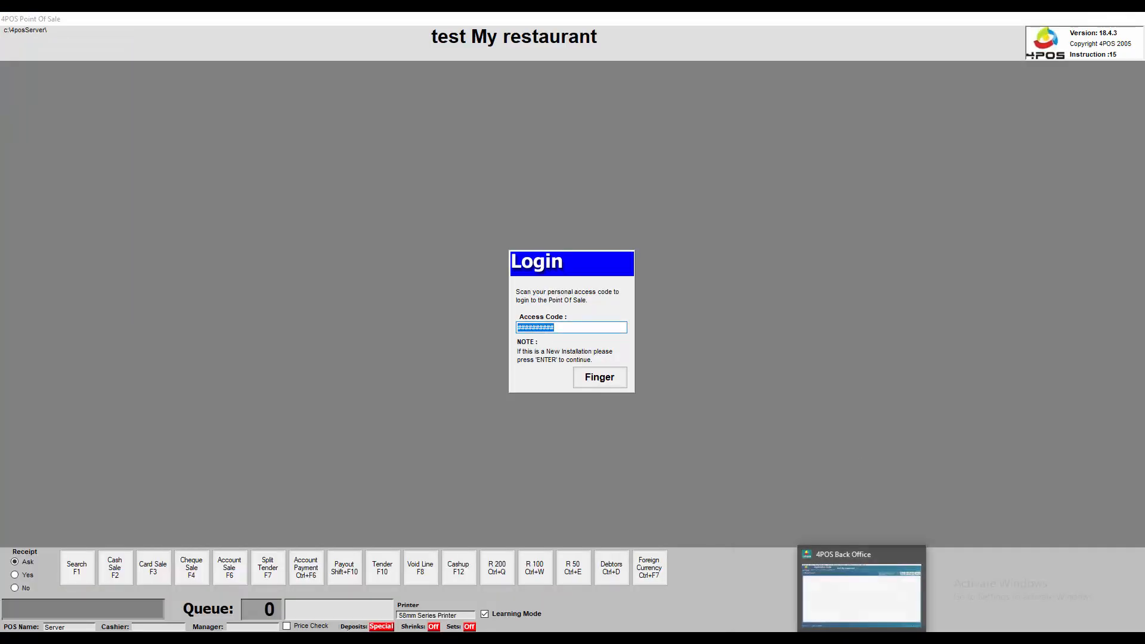
click(864, 606)
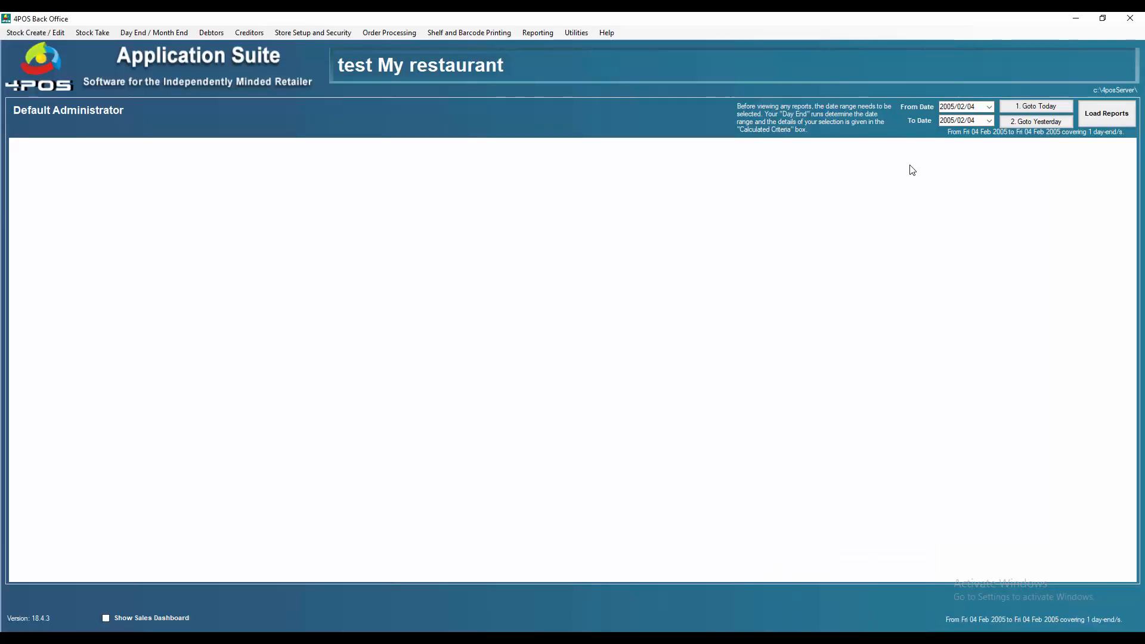